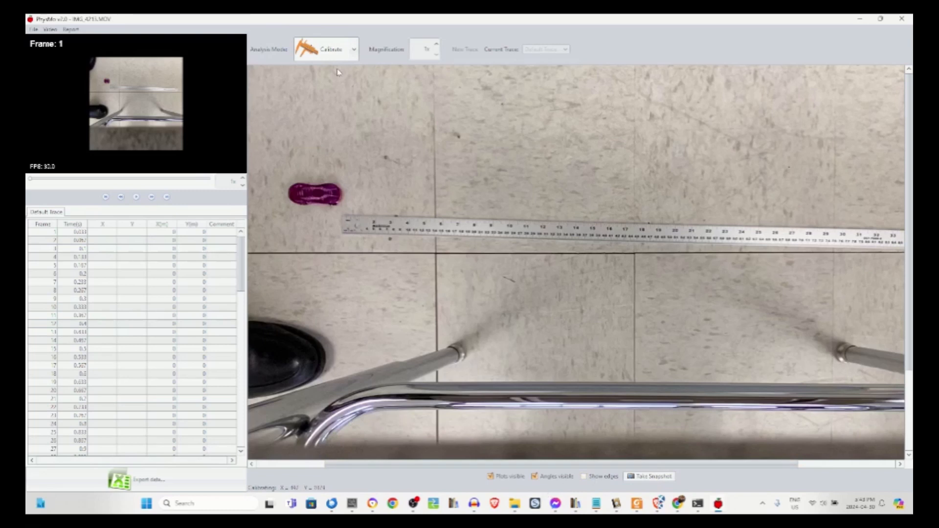
Step: In Calibrate mode at 3x magnification, mark the lower corner of the ruler's zero end as the first calibration point
click(354, 49)
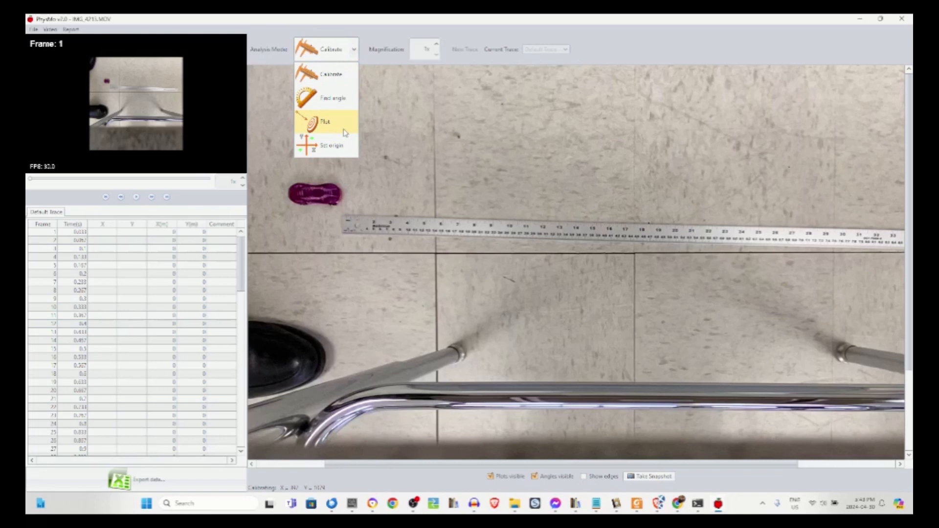
click(340, 81)
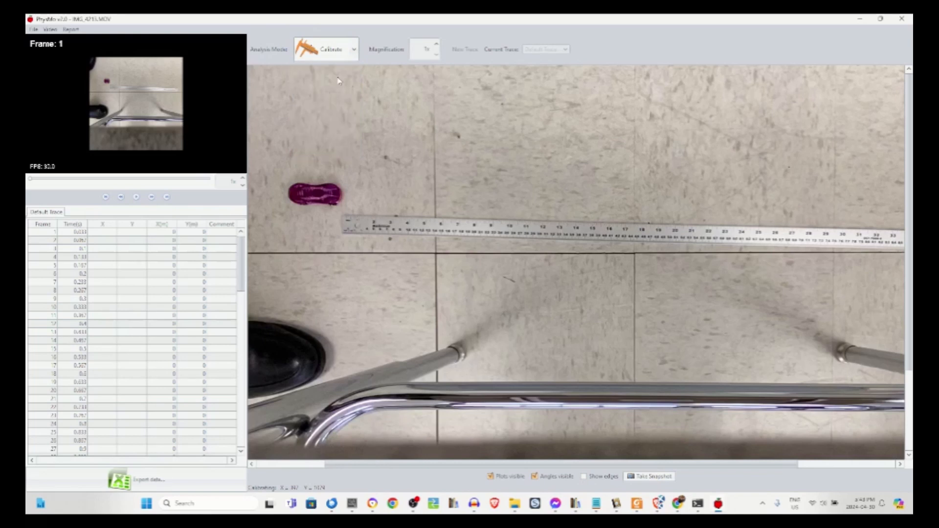
double_click(436, 46)
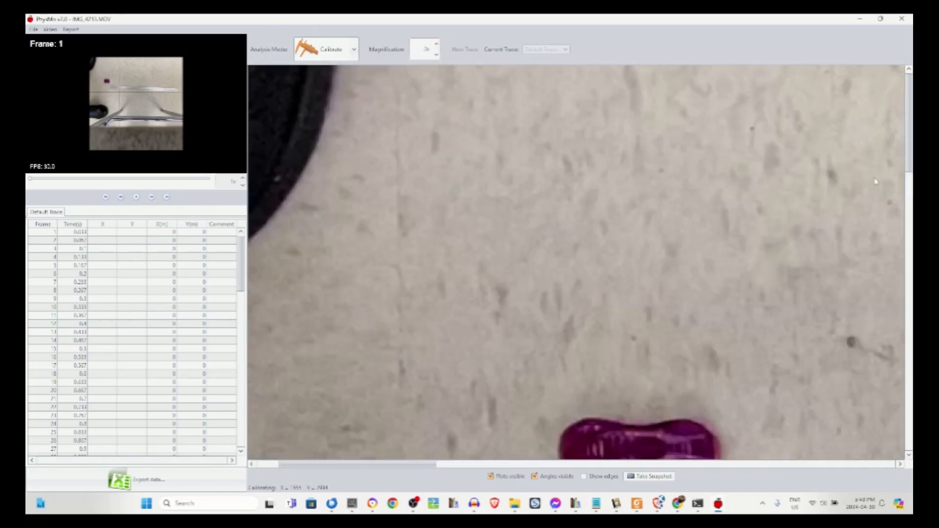
drag(909, 156, 909, 234)
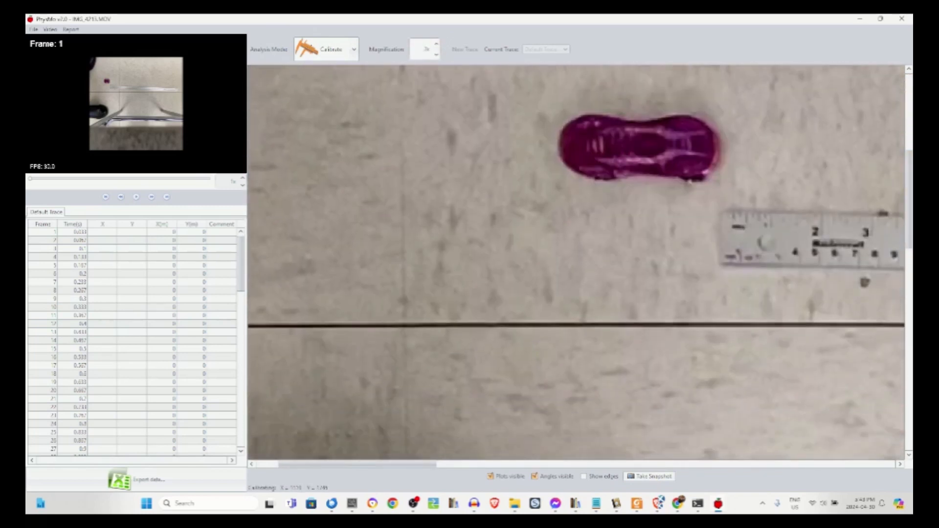
drag(318, 468, 427, 472)
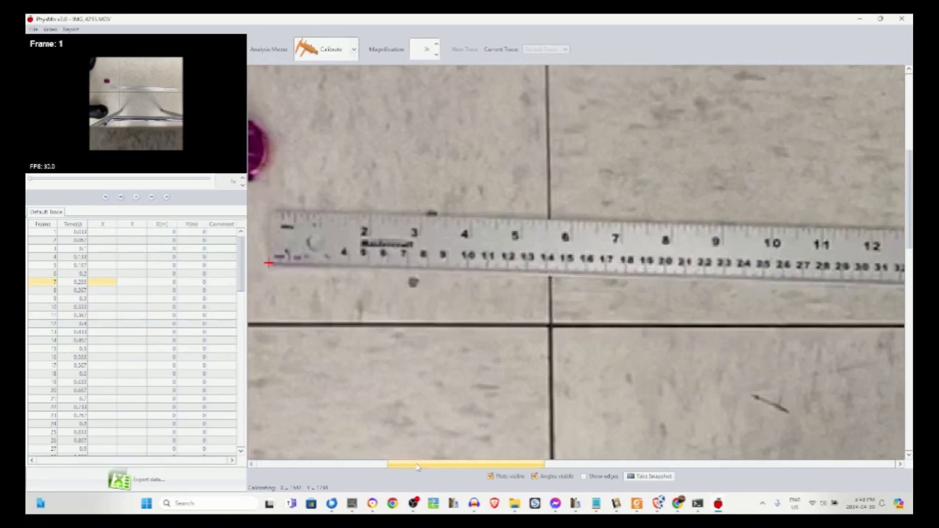
Step: Mark the lower corner of the ruler's far end as the second calibration point and set the calibration distance to 1 m
drag(417, 467, 770, 468)
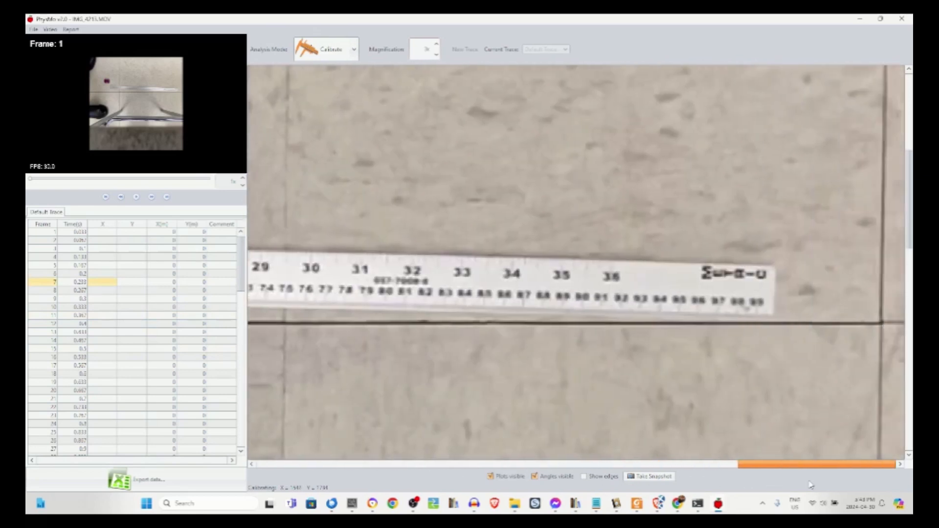
click(773, 317)
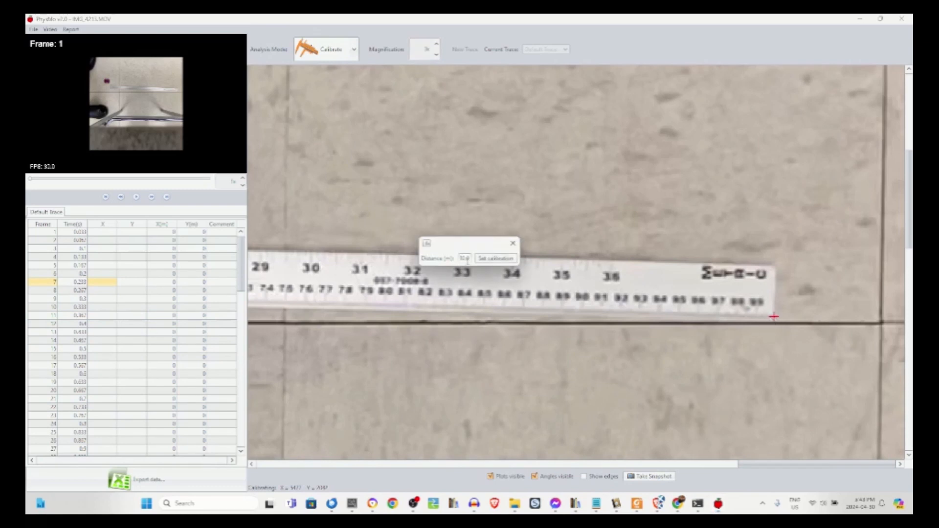
drag(469, 259, 461, 261)
text(1)
click(497, 259)
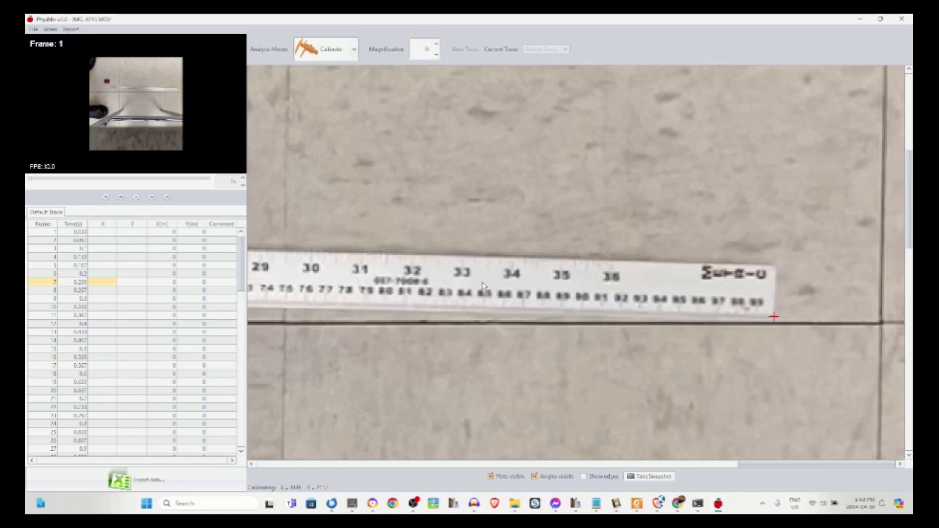
Step: Reset the magnification to 1x and show the car beside the ruler's zero end
click(437, 56)
click(437, 55)
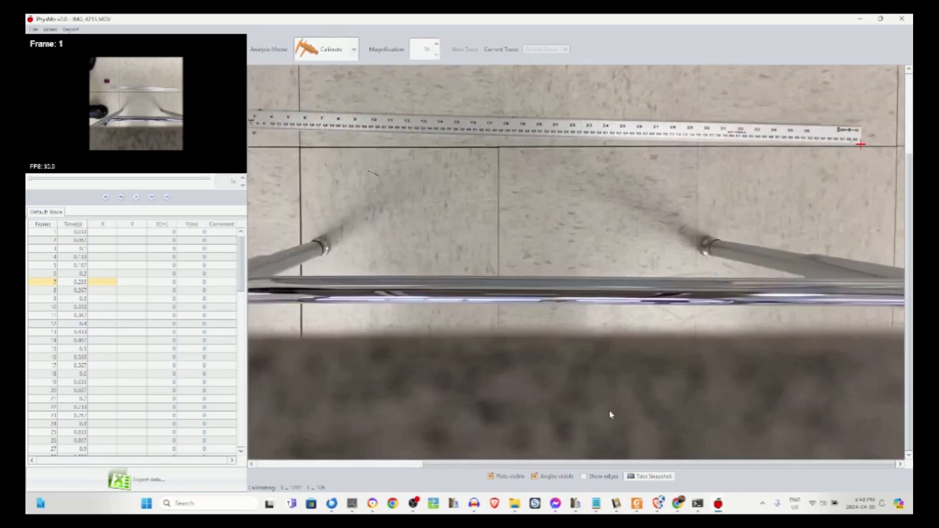
scroll(685, 303, up, 2)
scroll(683, 302, up, 5)
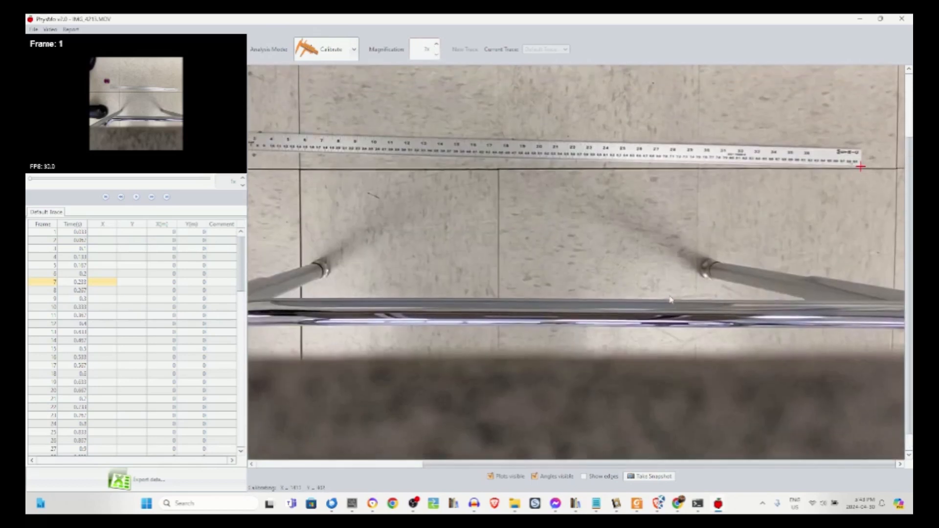
drag(684, 465, 570, 465)
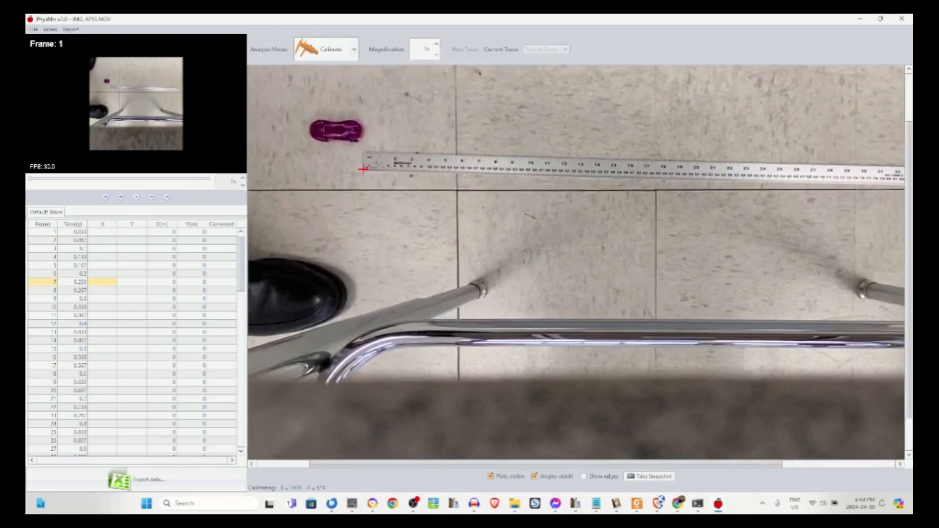
scroll(903, 209, up, 10)
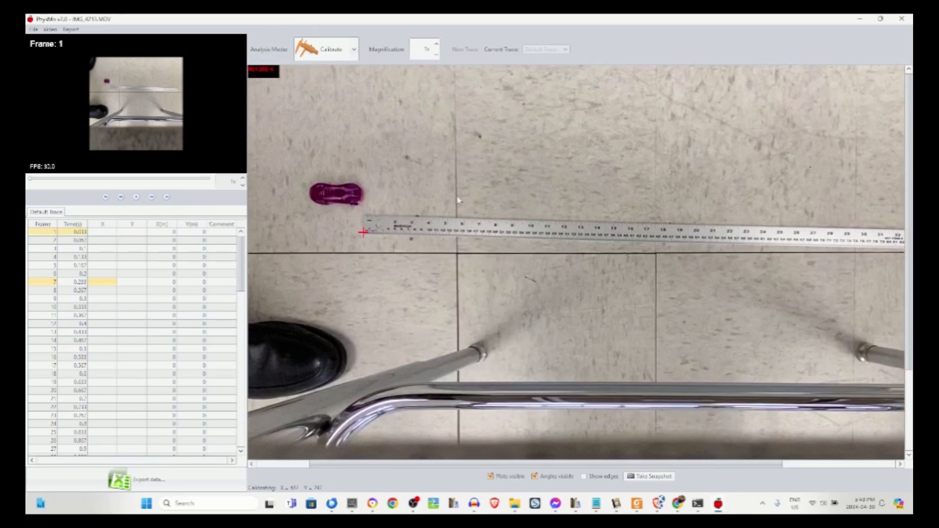
Step: Play the clip through, then replay it and pause at frame 64 while the car rolls past the ruler
click(71, 258)
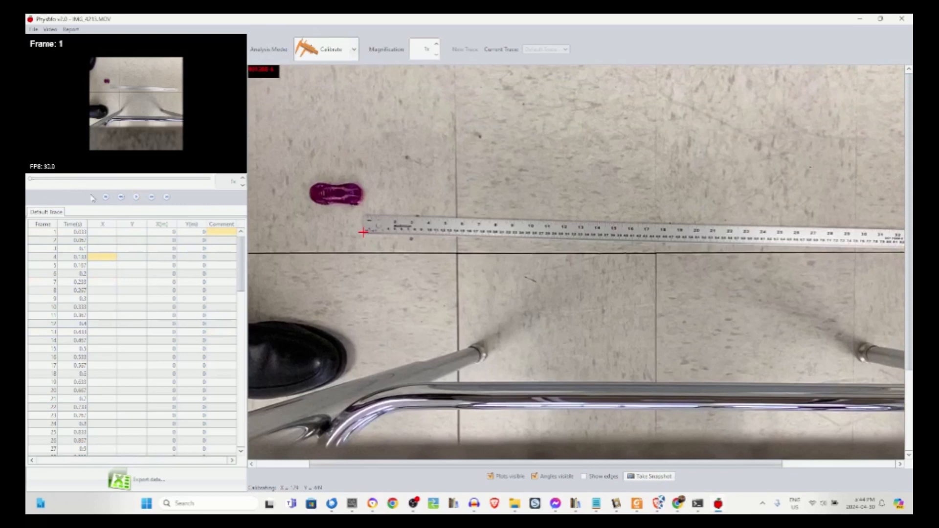
click(136, 198)
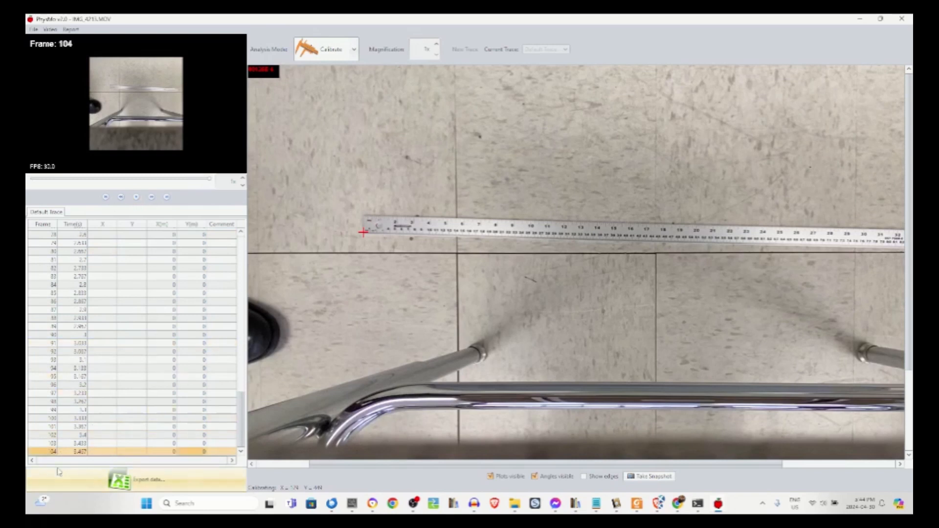
scroll(58, 440, up, 11)
click(49, 281)
click(49, 274)
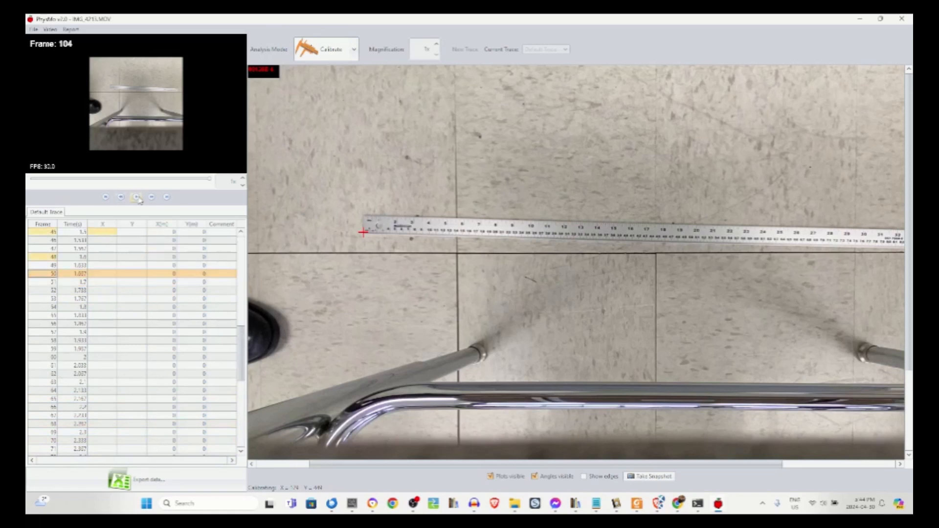
click(136, 197)
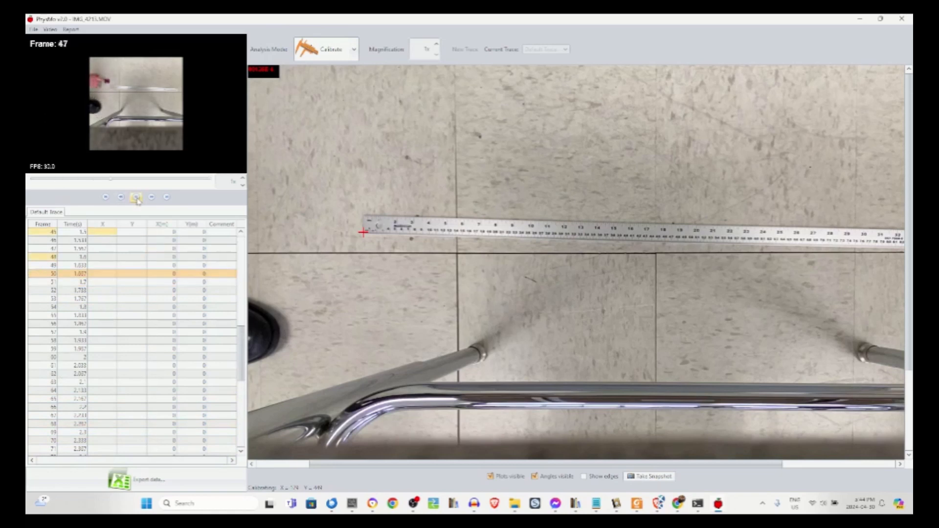
click(137, 196)
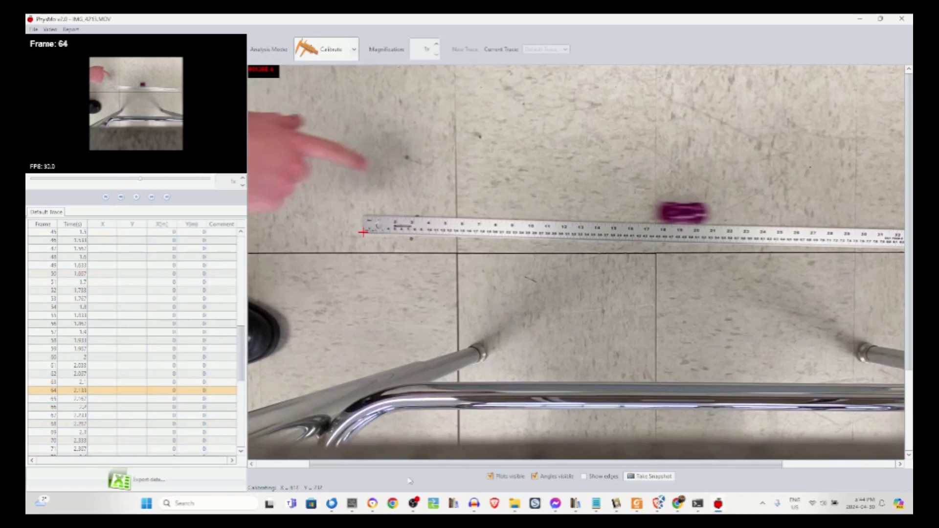
Step: Step the video back one frame at a time to frame 48, where the finger starts pushing the car
click(121, 198)
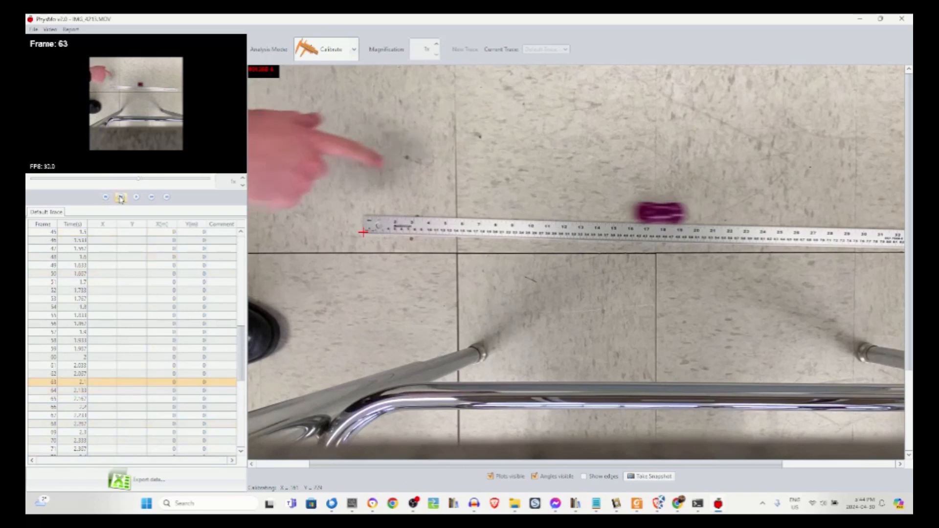
click(120, 198)
click(121, 198)
click(121, 198)
click(121, 198)
click(121, 198)
click(120, 198)
click(121, 198)
click(120, 198)
click(121, 198)
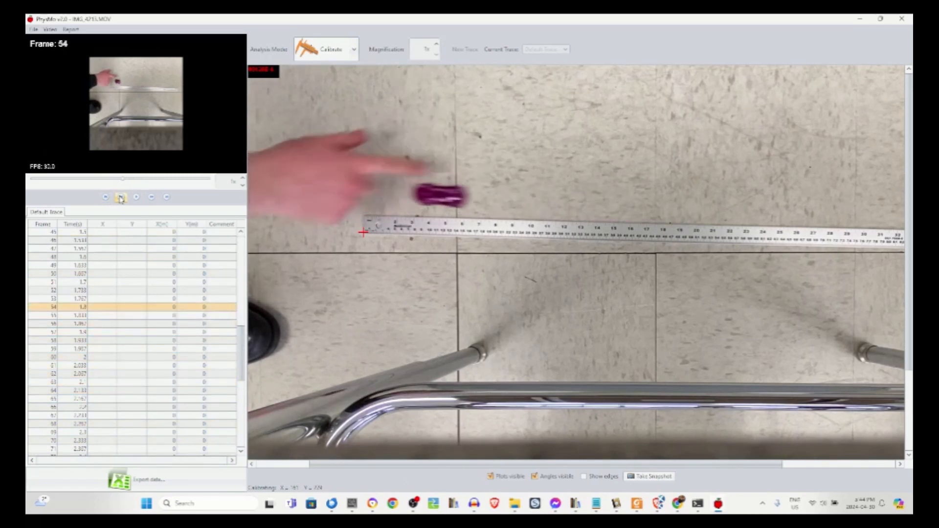
click(121, 198)
click(121, 198)
click(121, 198)
click(121, 198)
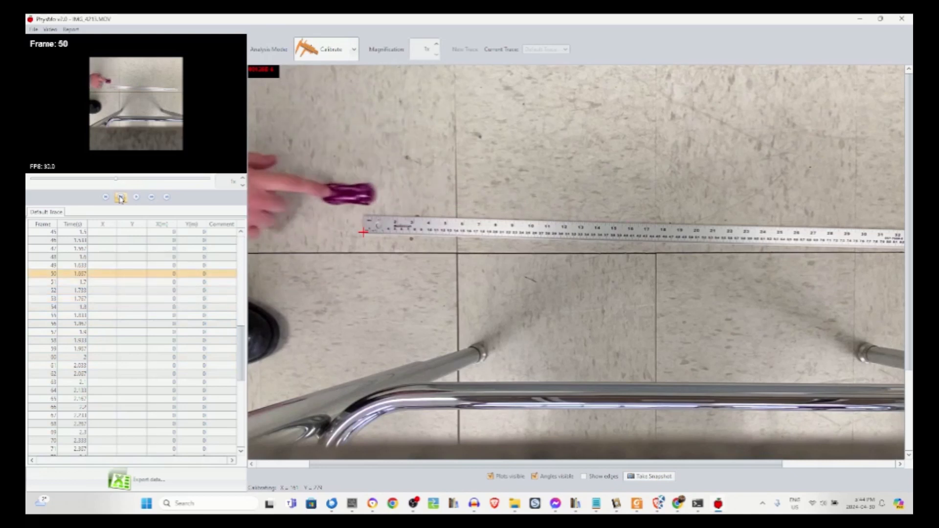
click(121, 198)
click(121, 198)
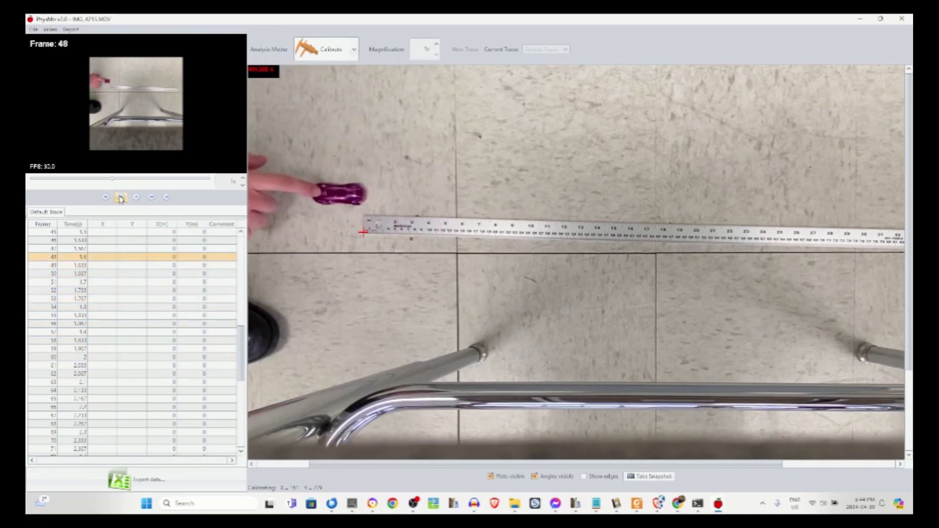
Step: Set the coordinate origin on the horizontal tile line directly below the ruler's zero end
click(355, 50)
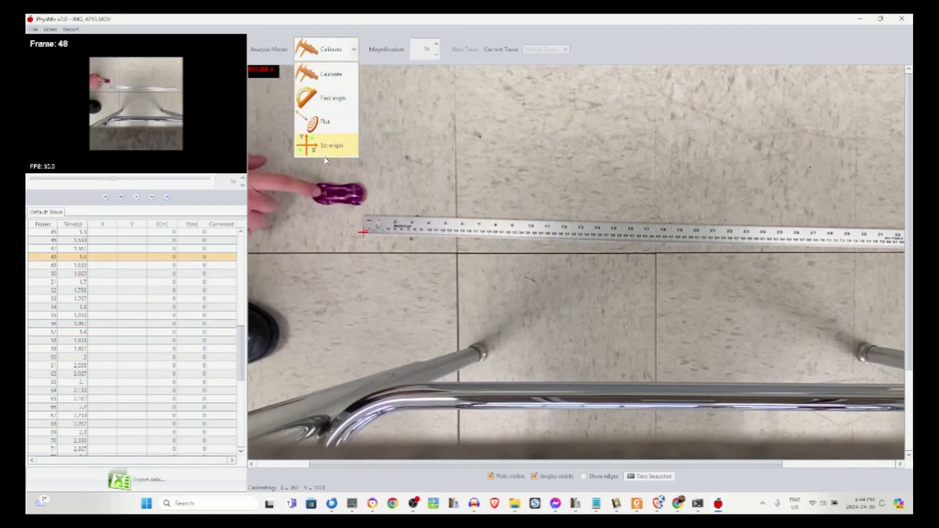
click(308, 149)
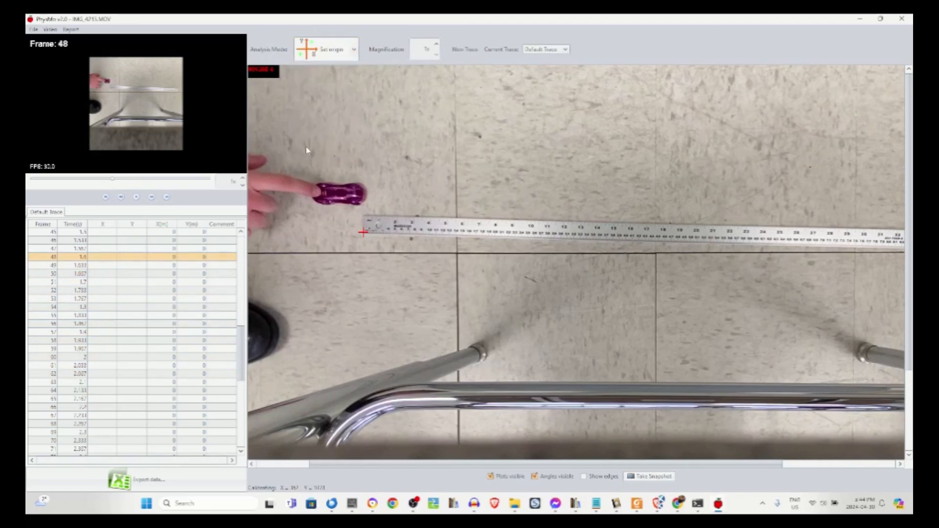
click(364, 254)
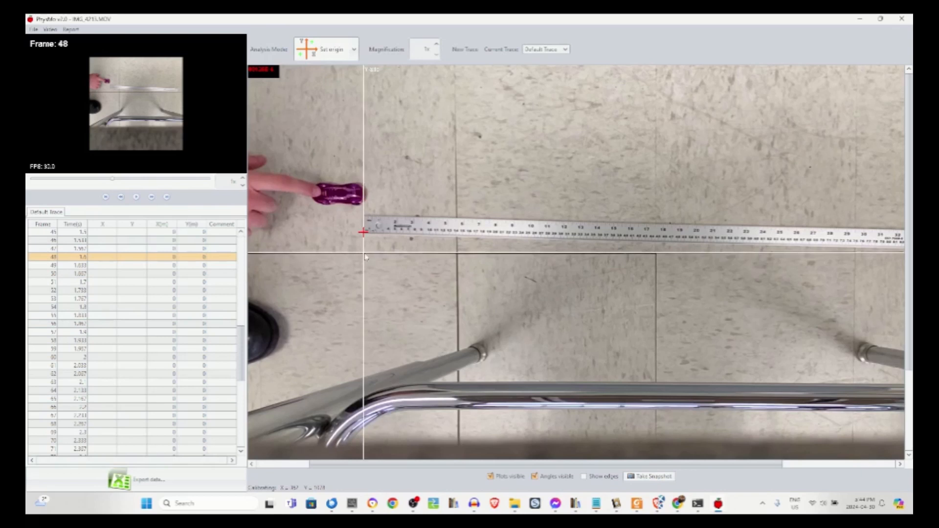
Step: Switch to Plot mode and plot the front of the purple car in each frame from 48 to 51
click(352, 49)
click(335, 131)
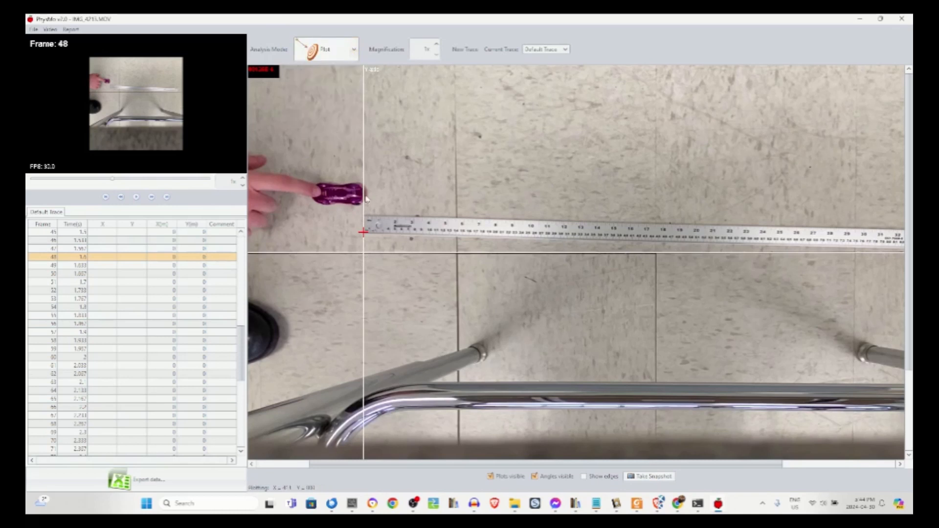
click(363, 195)
click(152, 197)
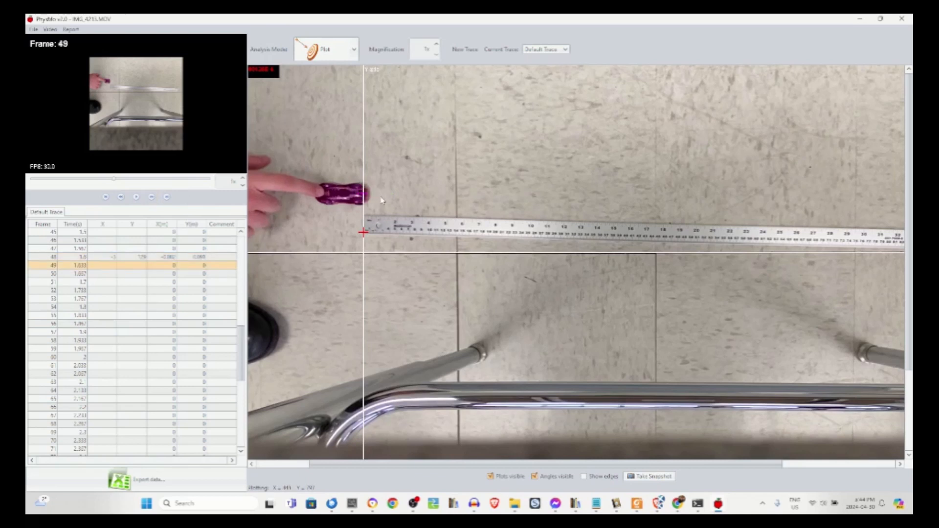
click(365, 195)
click(152, 197)
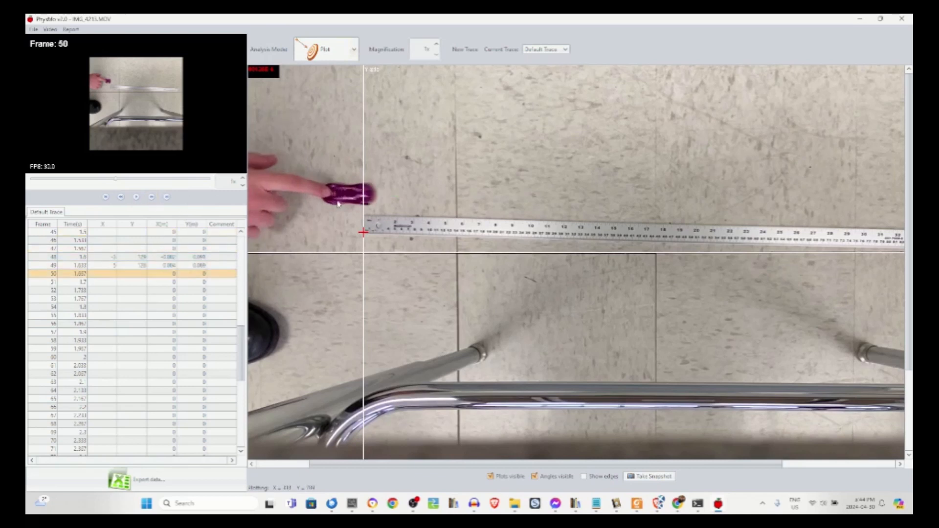
click(371, 196)
click(152, 197)
click(389, 197)
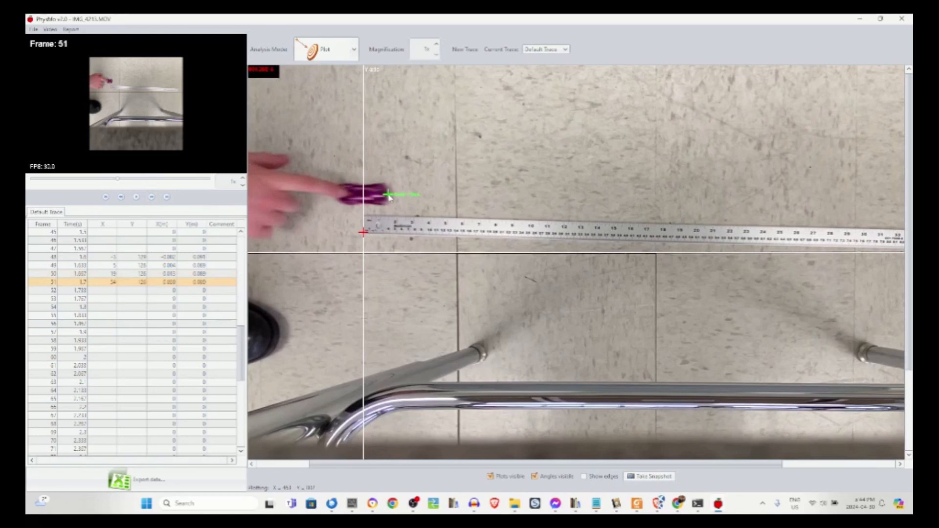
Step: Continue plotting the front of the purple car in each frame from 52 to 56
click(152, 197)
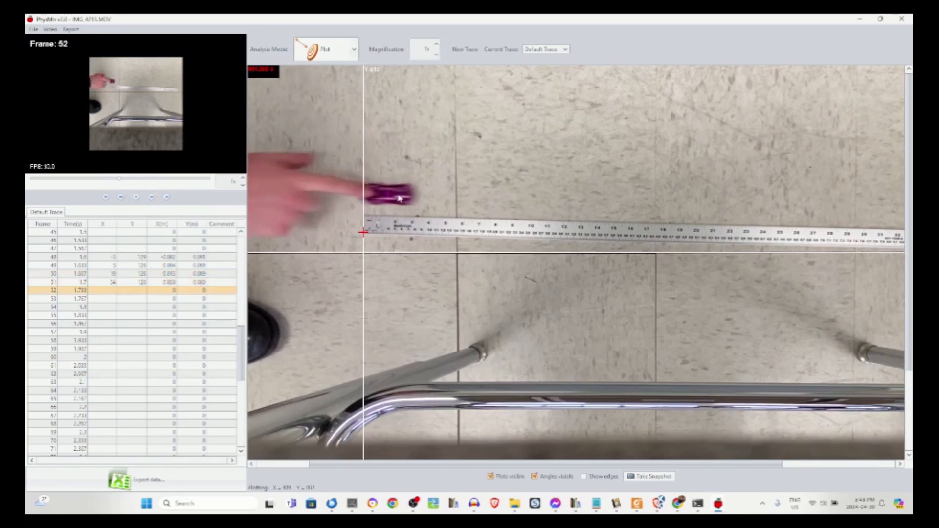
click(413, 198)
click(152, 197)
click(439, 200)
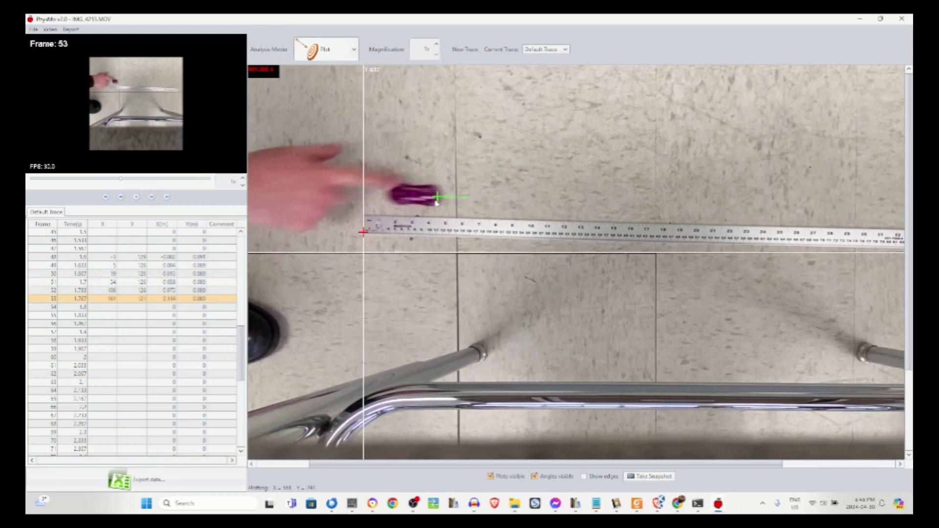
click(152, 197)
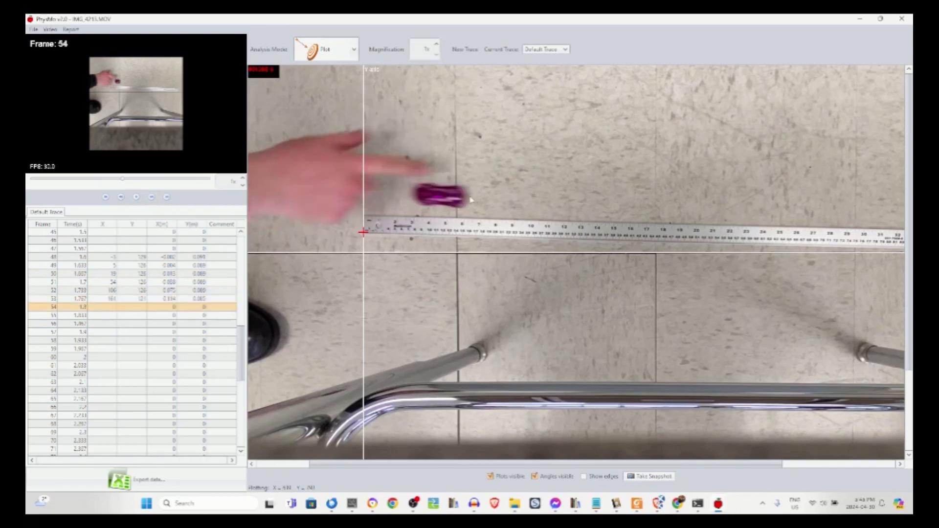
click(464, 199)
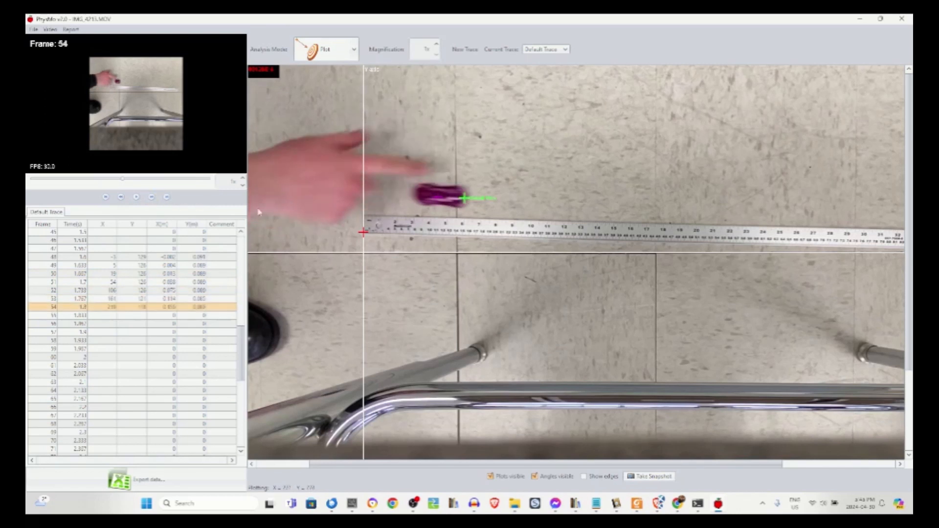
click(152, 198)
click(489, 199)
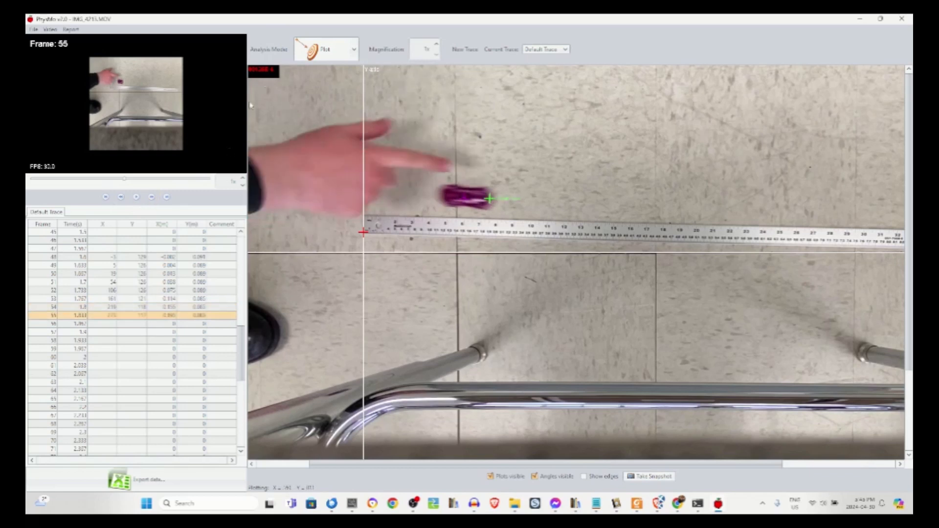
click(152, 197)
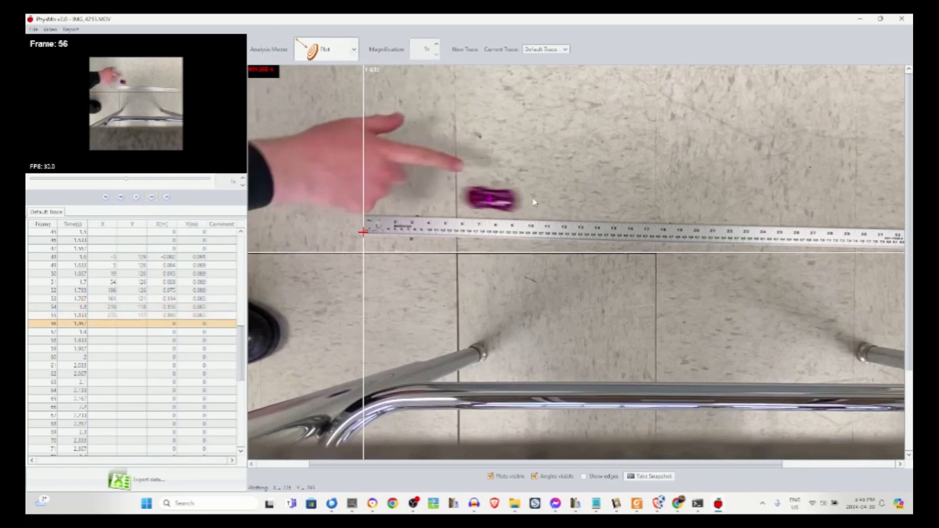
click(517, 203)
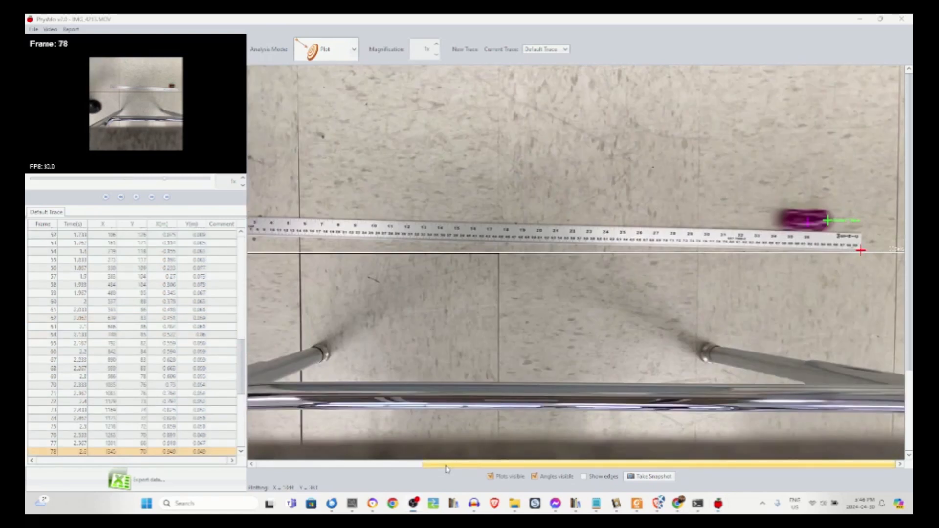
Step: Plot the front of the purple car in each frame from 79 to 81 and advance to frame 82
click(452, 466)
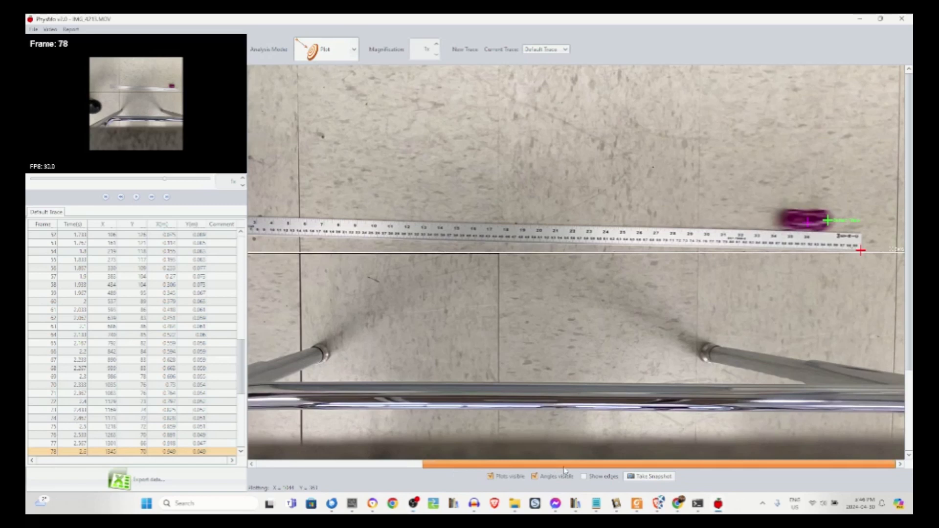
click(152, 197)
click(848, 226)
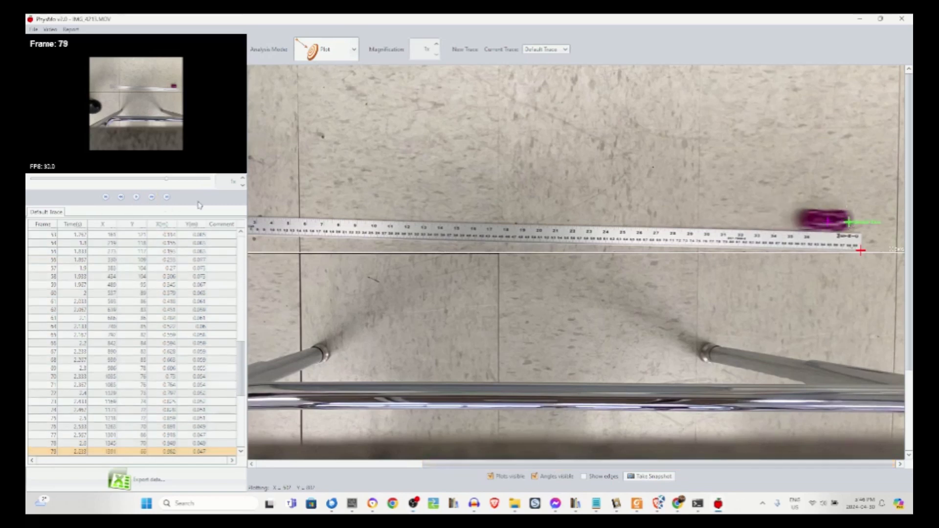
click(151, 197)
click(868, 223)
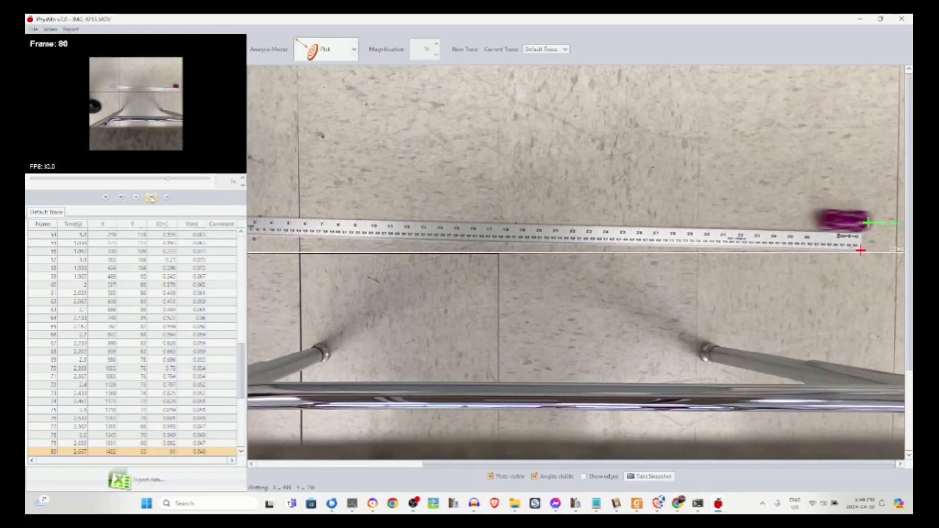
click(151, 197)
click(886, 223)
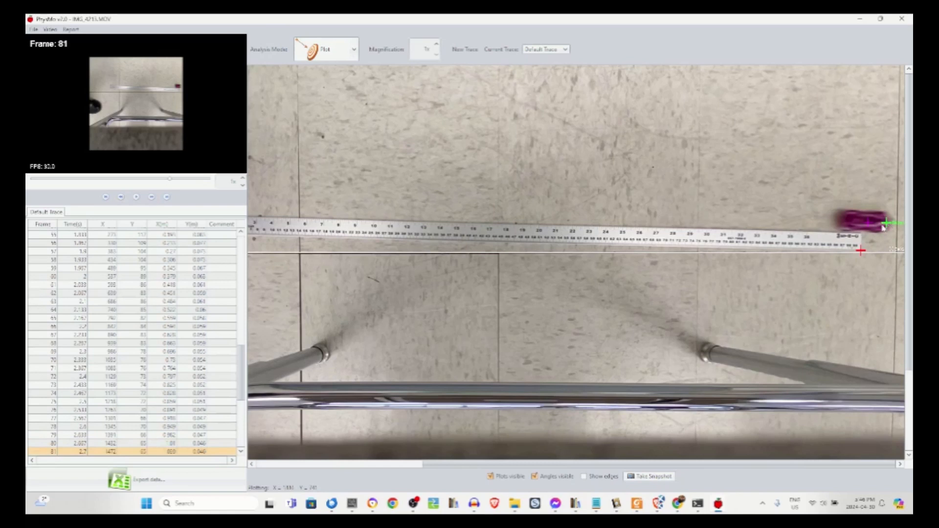
click(151, 197)
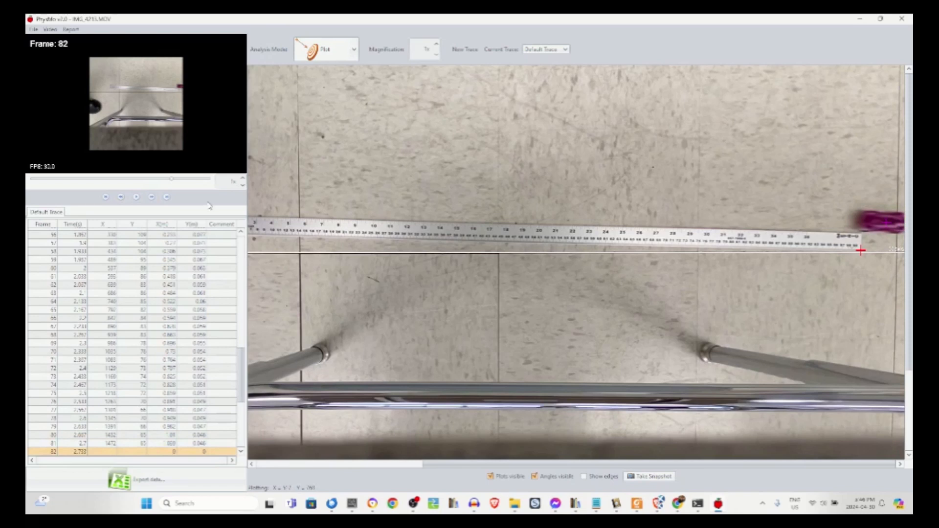
Step: Review the plotted trace data and export it as an Excel file named "demo car analysis" in the Demo car analysis folder
scroll(126, 319, up, 14)
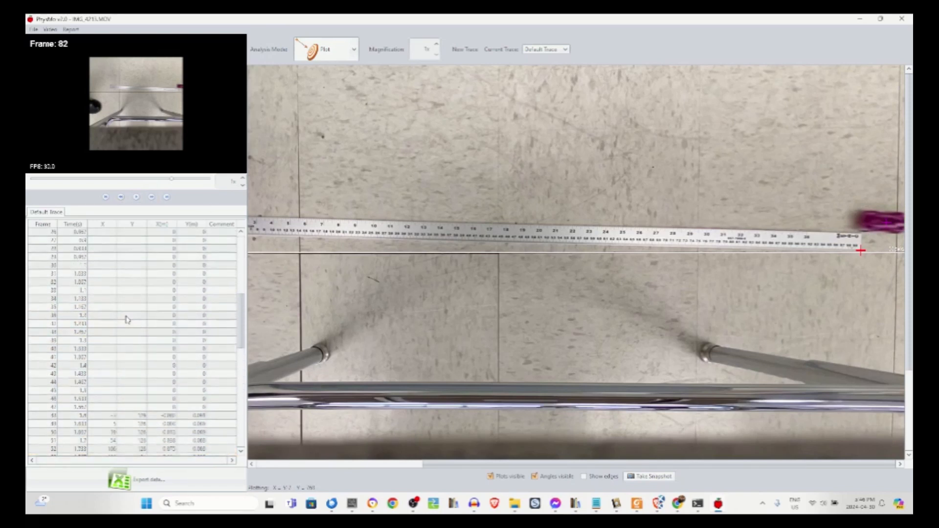
scroll(126, 319, down, 11)
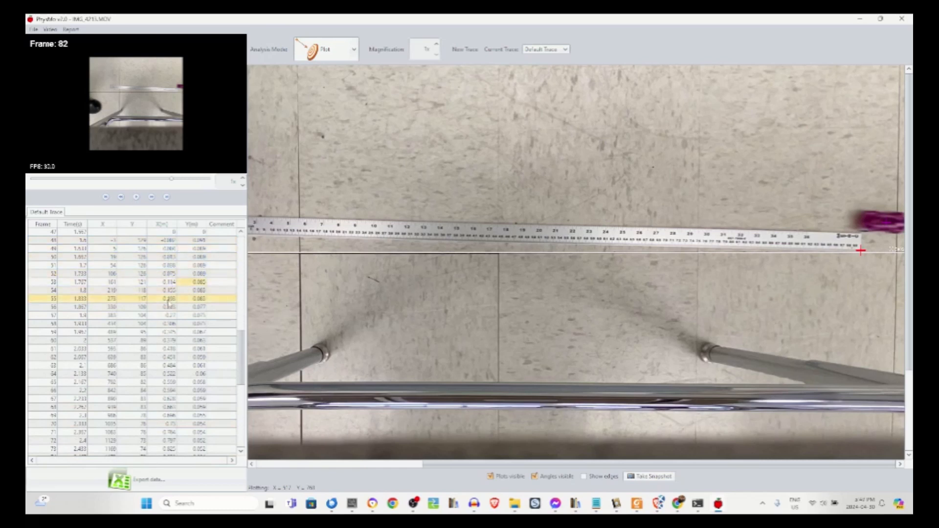
scroll(191, 378, down, 6)
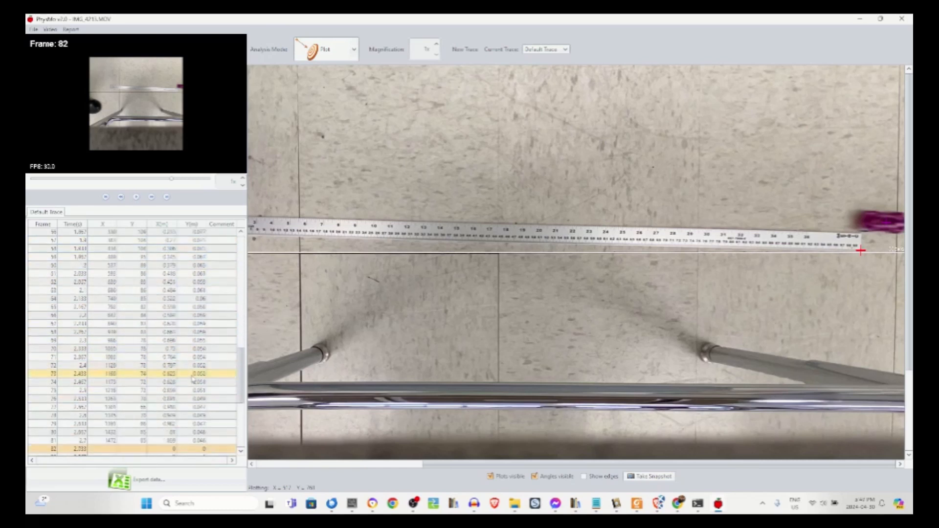
scroll(191, 378, down, 4)
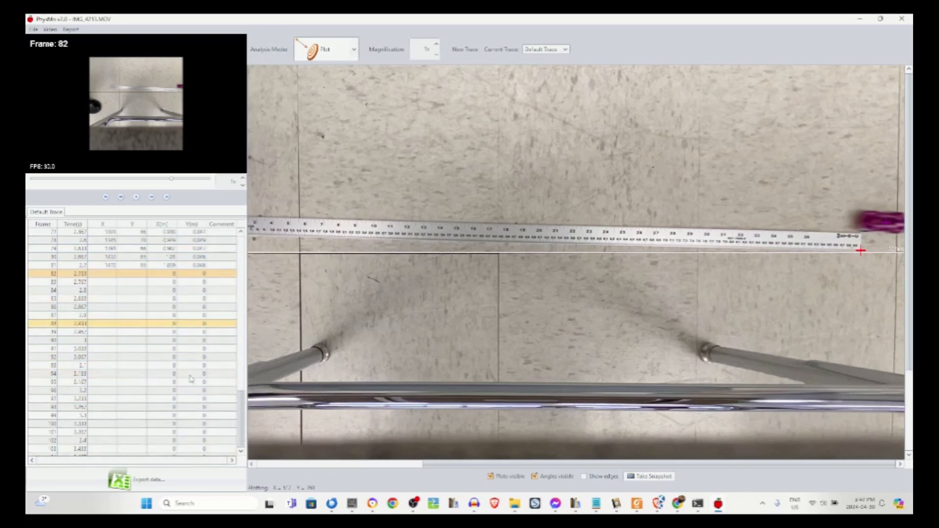
click(125, 481)
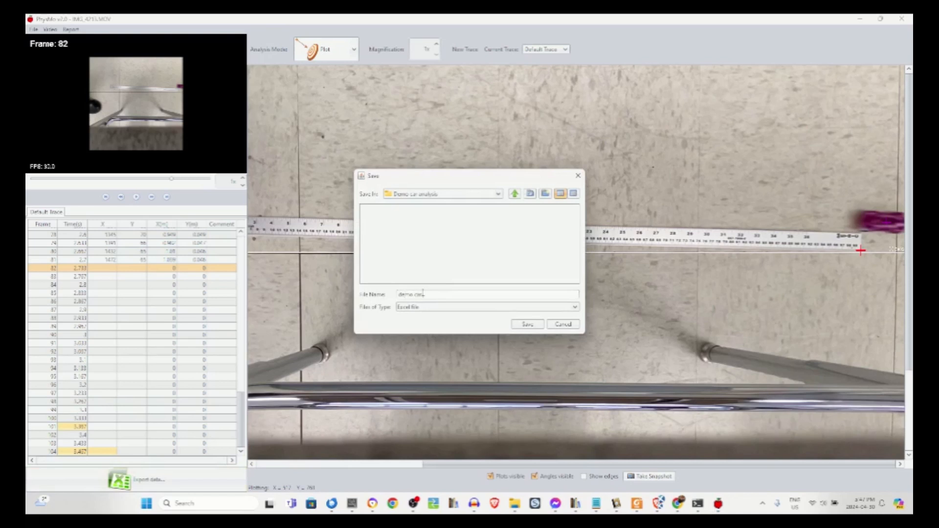
key(Return)
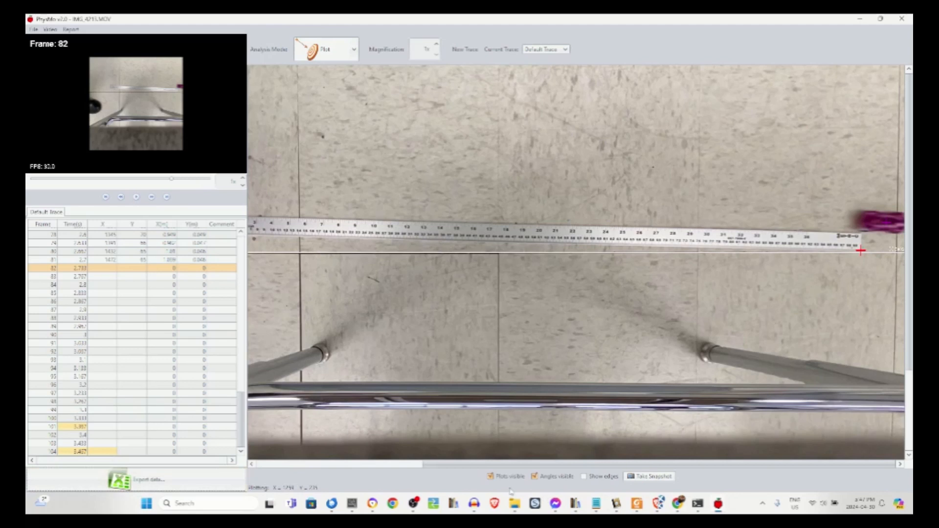
Step: Switch to File Explorer and open the Demo car analysis folder in Documents
mouse_move(515, 504)
mouse_move(519, 461)
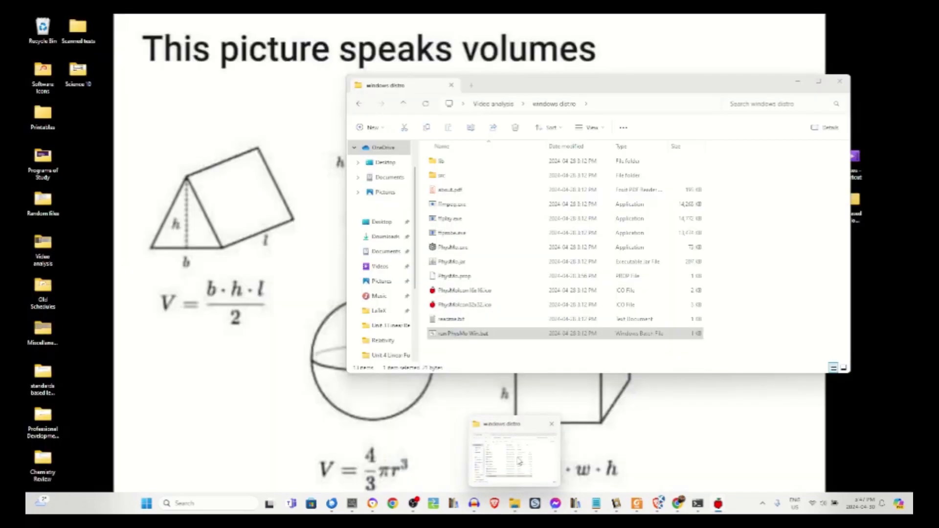
click(516, 504)
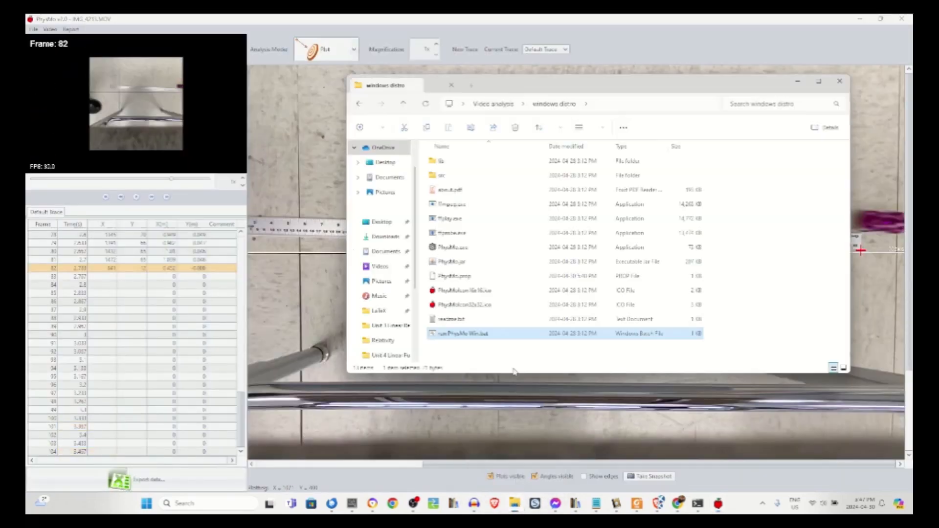
click(484, 105)
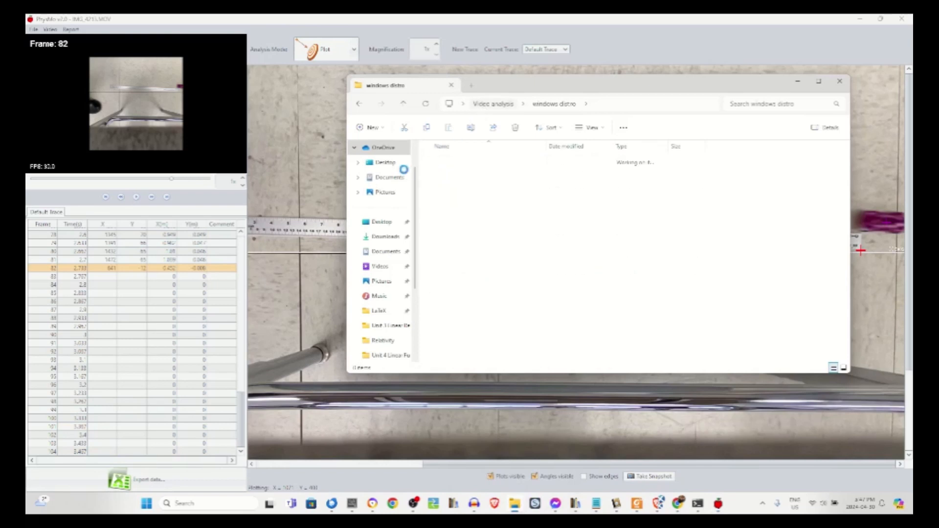
click(391, 177)
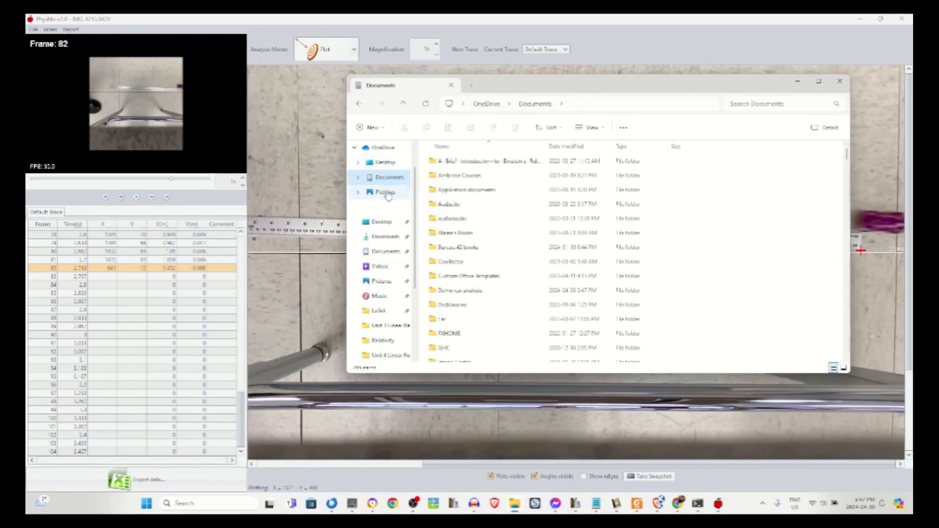
scroll(391, 181, up, 1)
click(382, 152)
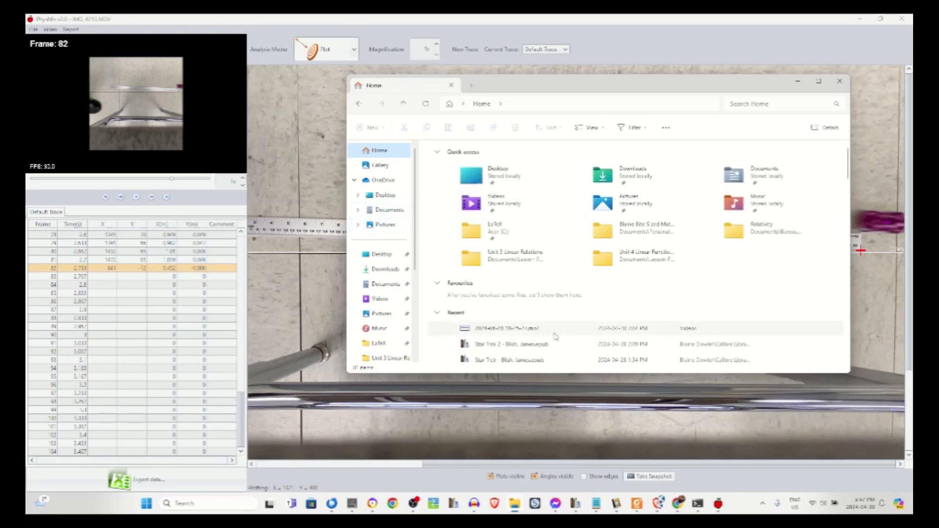
click(386, 284)
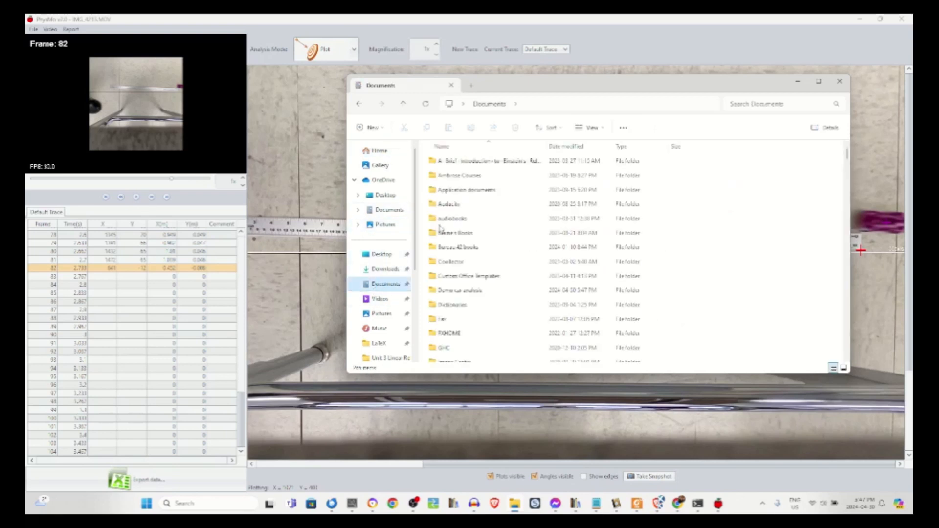
double_click(471, 292)
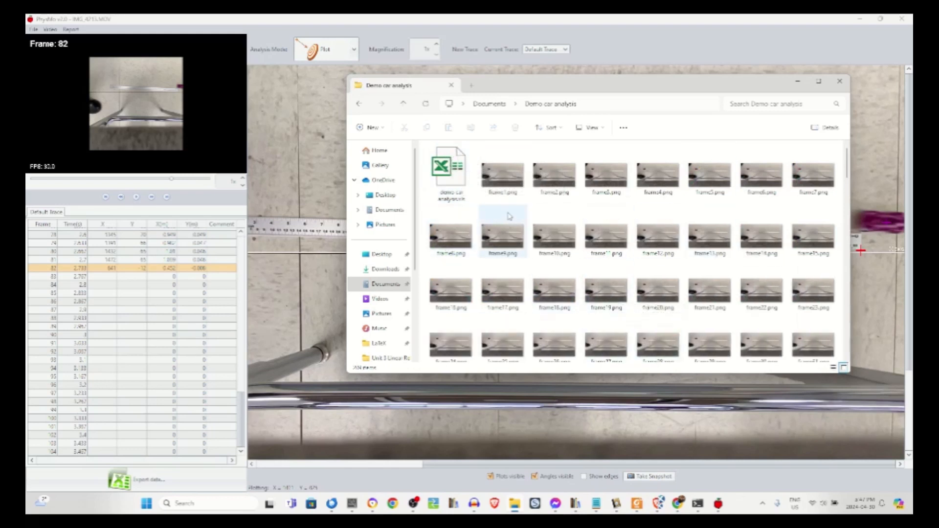
Step: Check the combined size of all files in the Demo car analysis folder
key(ctrl+a)
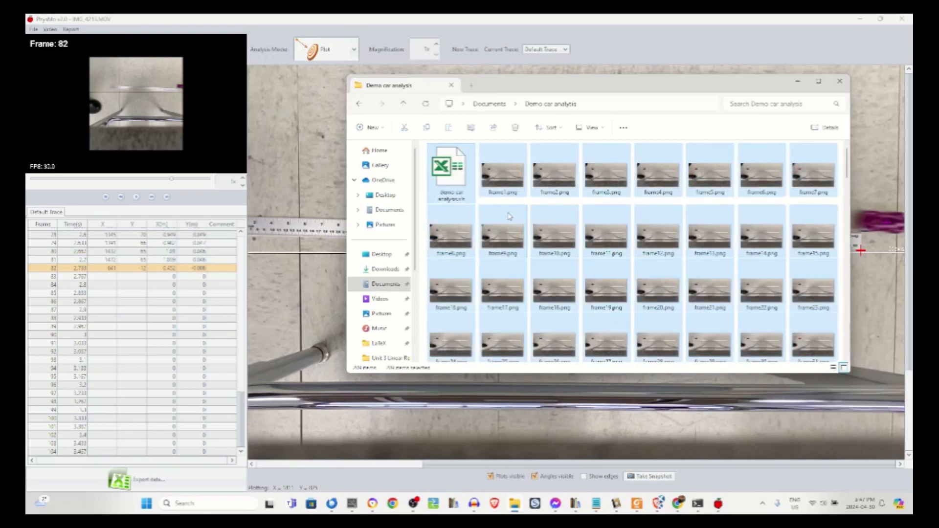
right_click(493, 309)
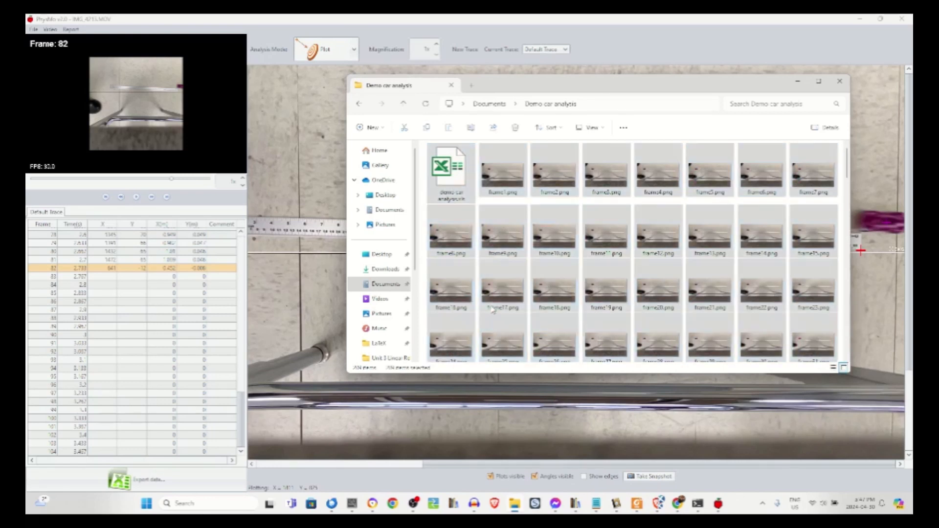
click(556, 160)
right_click(557, 161)
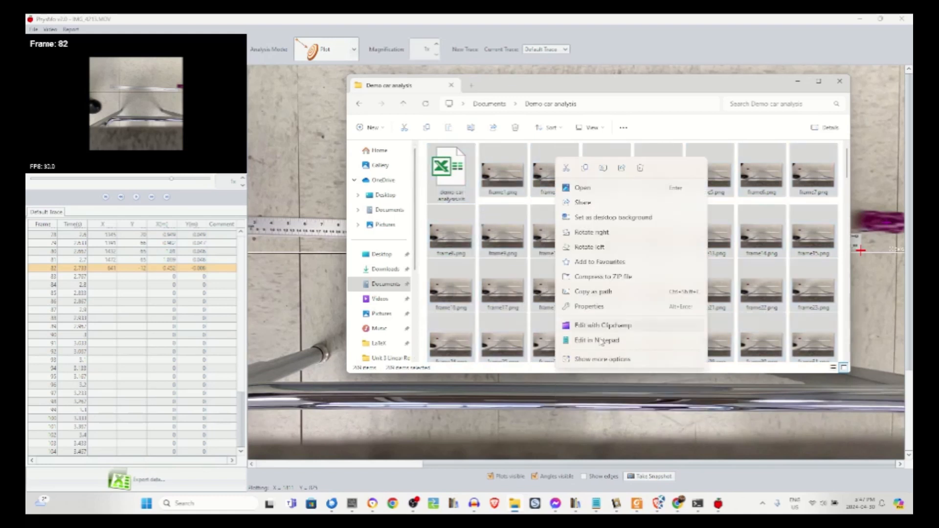
click(593, 307)
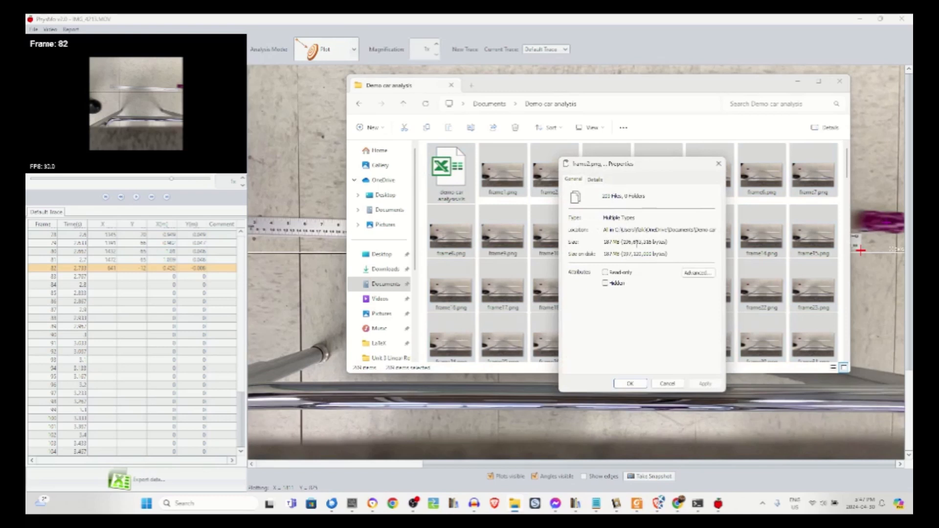
click(718, 164)
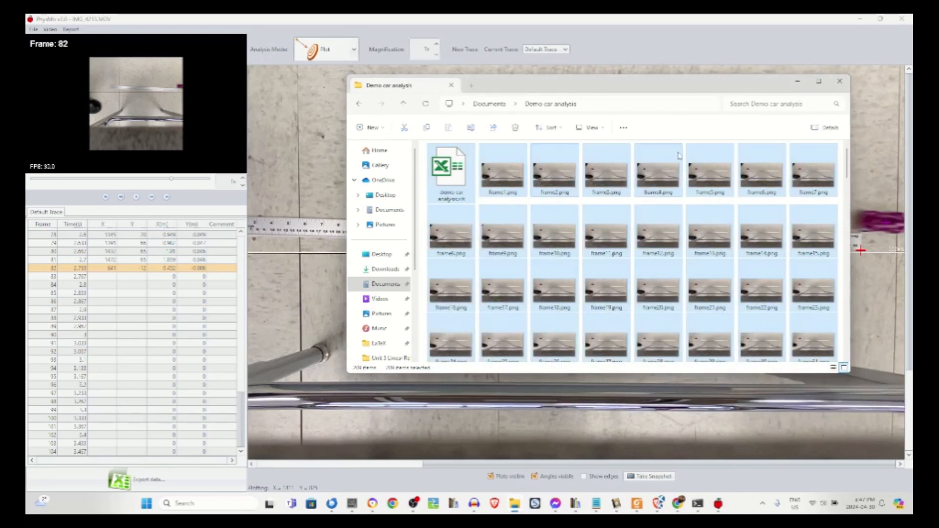
Step: Open demo car analysis.xls in Excel and delete rows 2 to 47, which hold the unplotted frames before the push
click(449, 176)
double_click(449, 176)
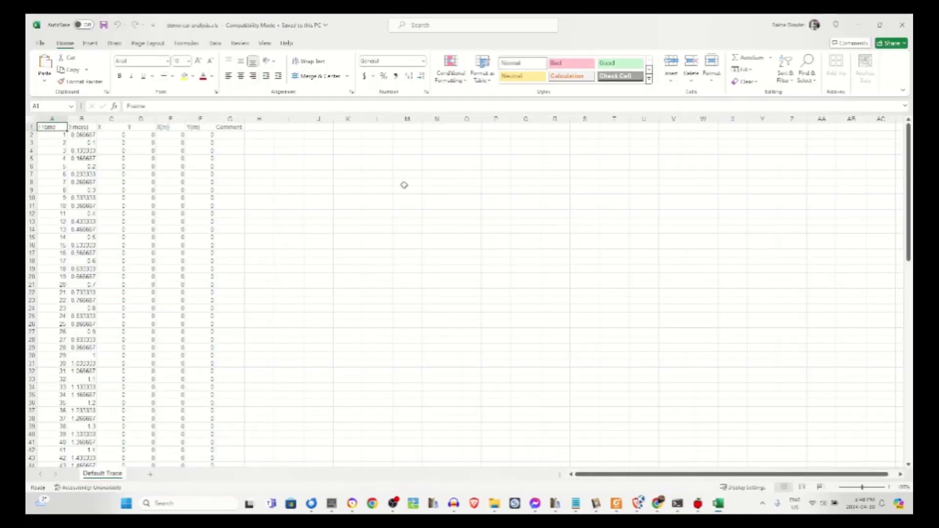
scroll(138, 211, down, 6)
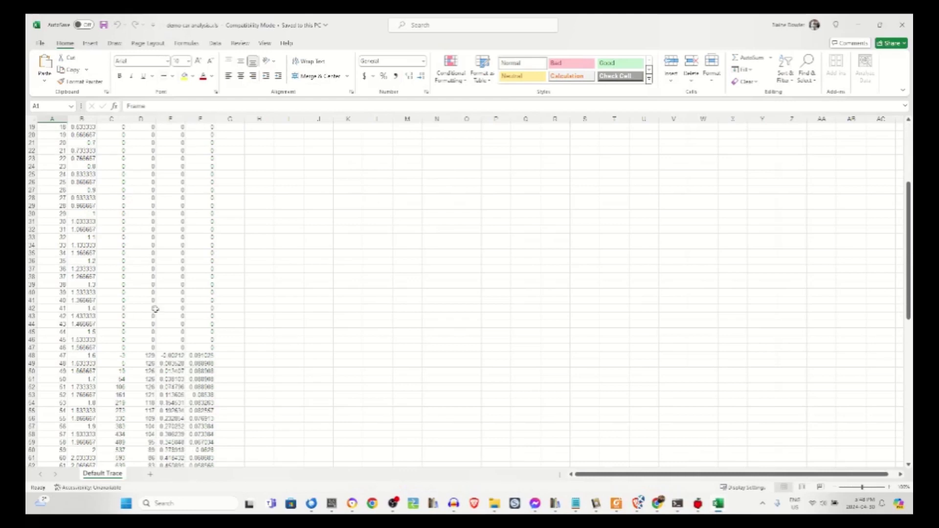
click(31, 347)
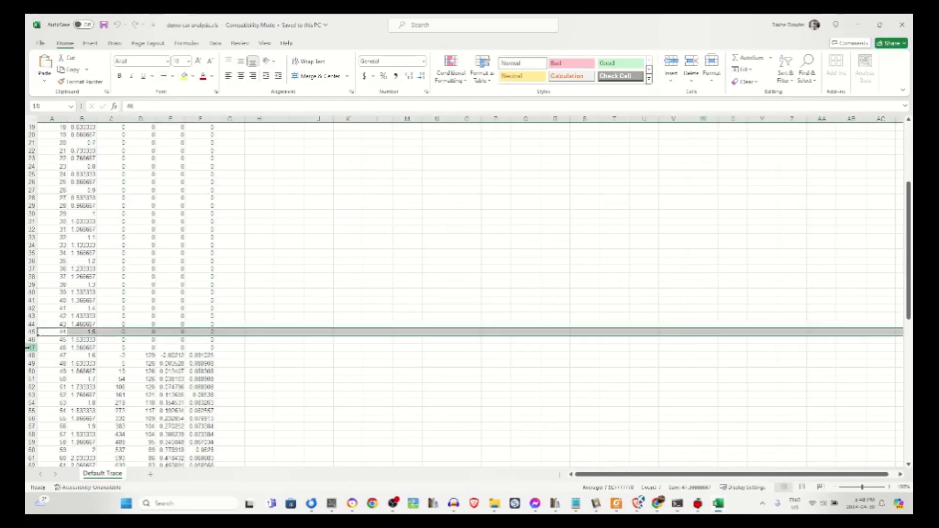
scroll(42, 336, up, 6)
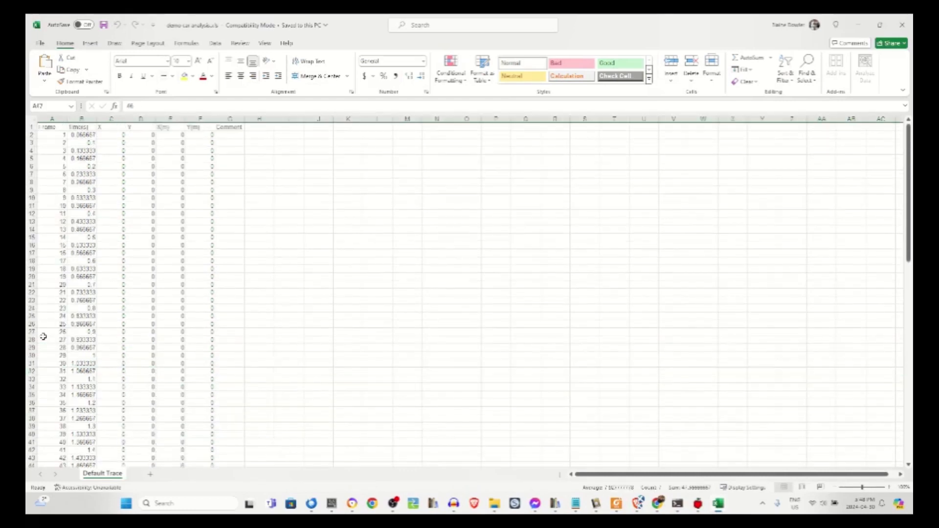
shift+click(30, 134)
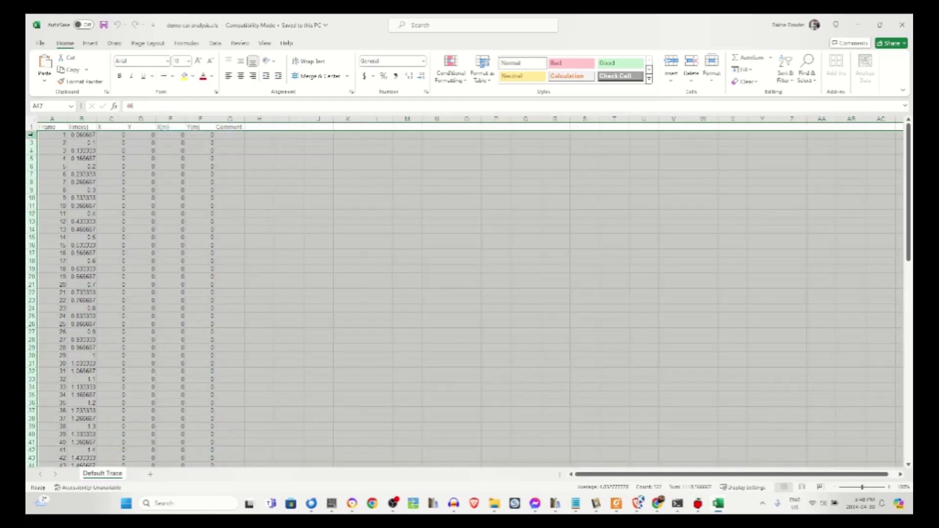
right_click(30, 135)
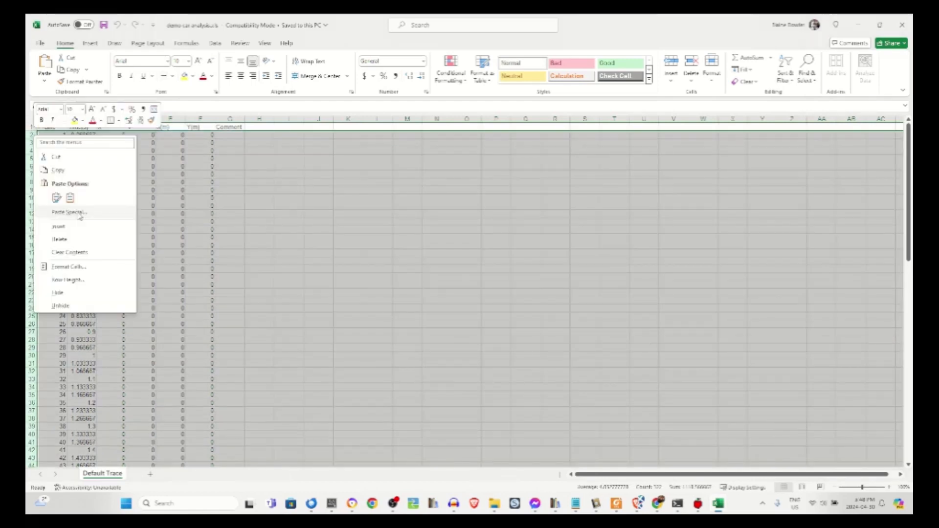
click(71, 240)
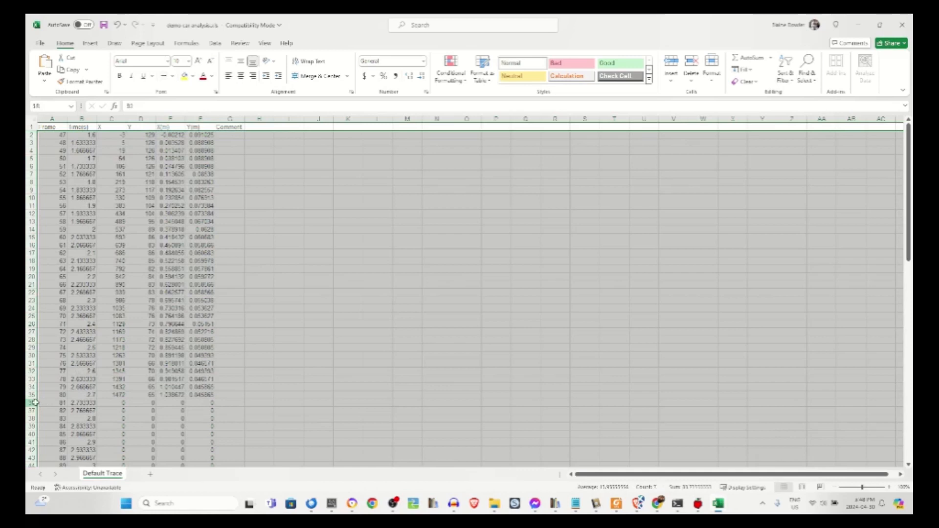
Step: Delete rows 36 to 58, which hold the unplotted frames after the last recorded car position
click(33, 403)
scroll(74, 336, down, 7)
scroll(74, 337, down, 2)
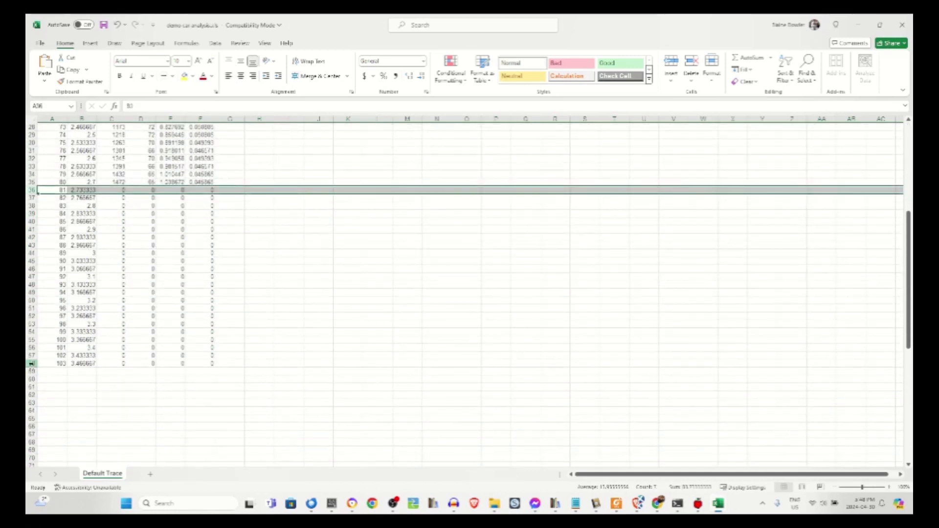
shift+click(31, 365)
right_click(31, 364)
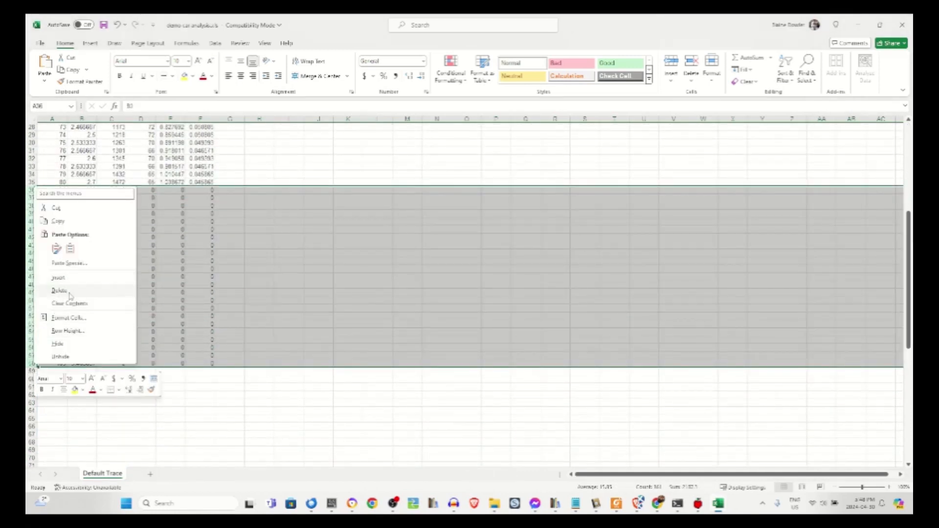
click(72, 293)
scroll(231, 270, up, 9)
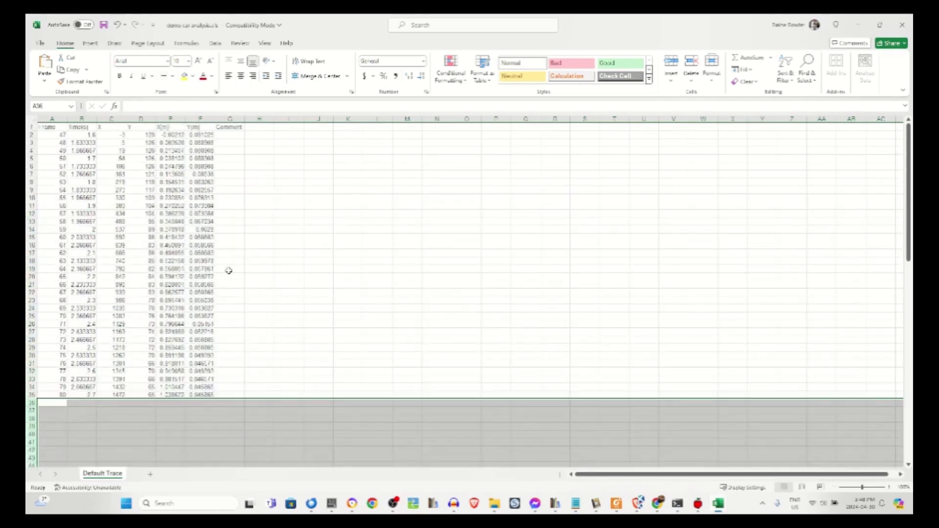
Step: Replace the Comment header in G1 with Vx(m/s) and add the headers Vy(m/s) in H1 and V(m/s) in I1
click(238, 127)
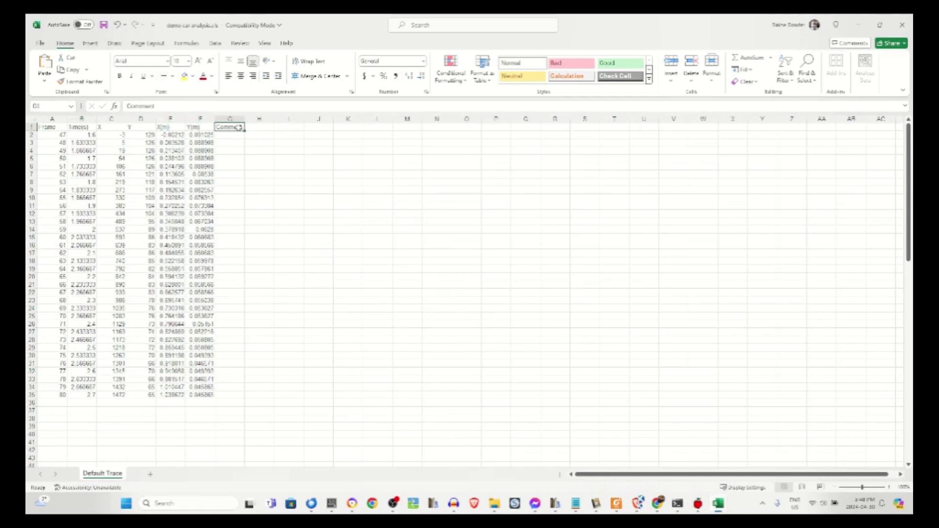
text(Vx)
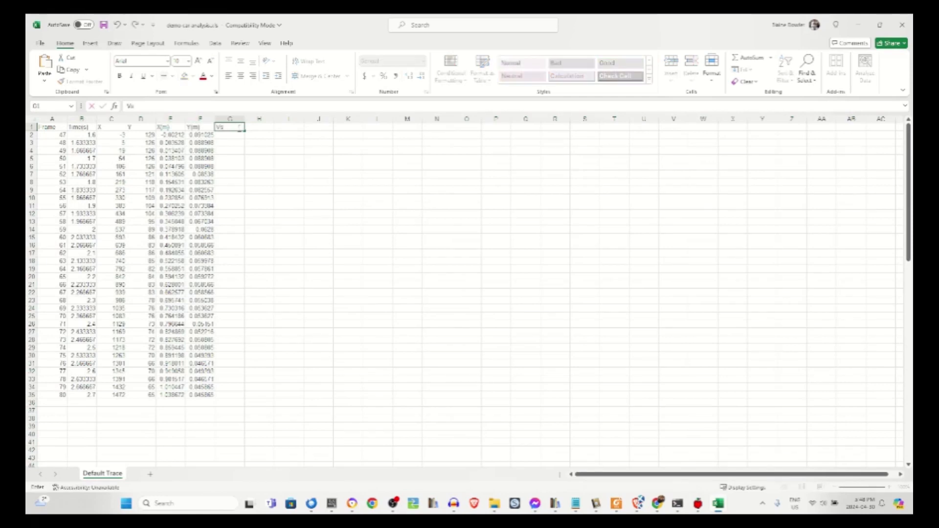
text((m/s)
key(Tab)
text(V)
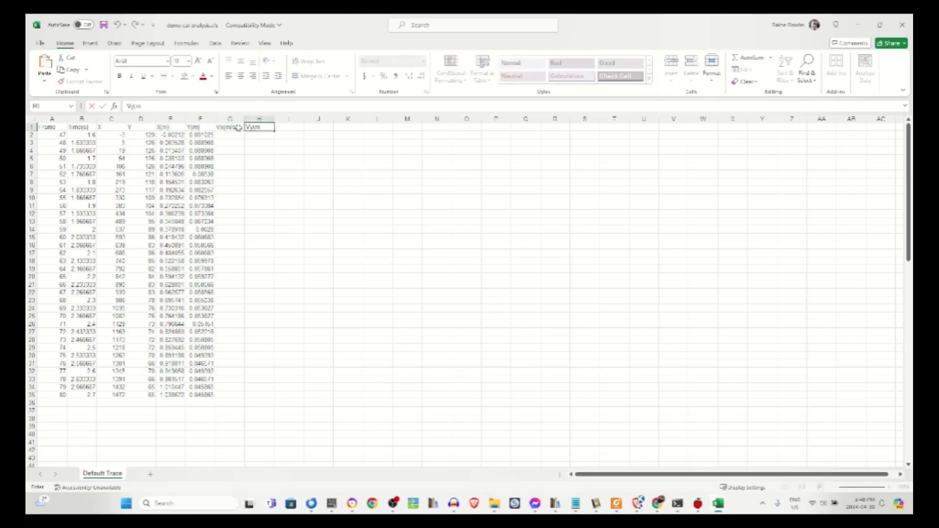
key(Tab)
text(V)
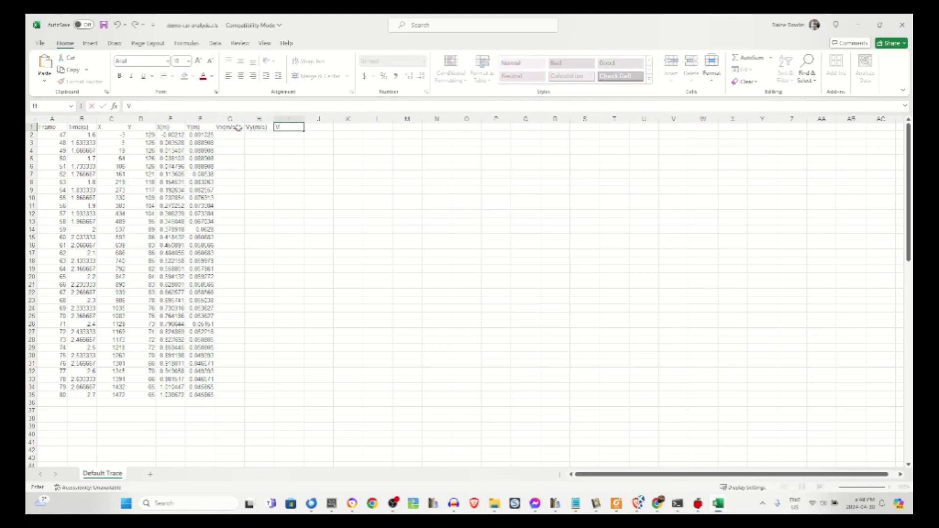
text((m/s))
key(Return)
Step: Enter the horizontal velocity formula =(E4-E2)/($B4-$B2) in G3, keeping the time column references absolute
click(229, 137)
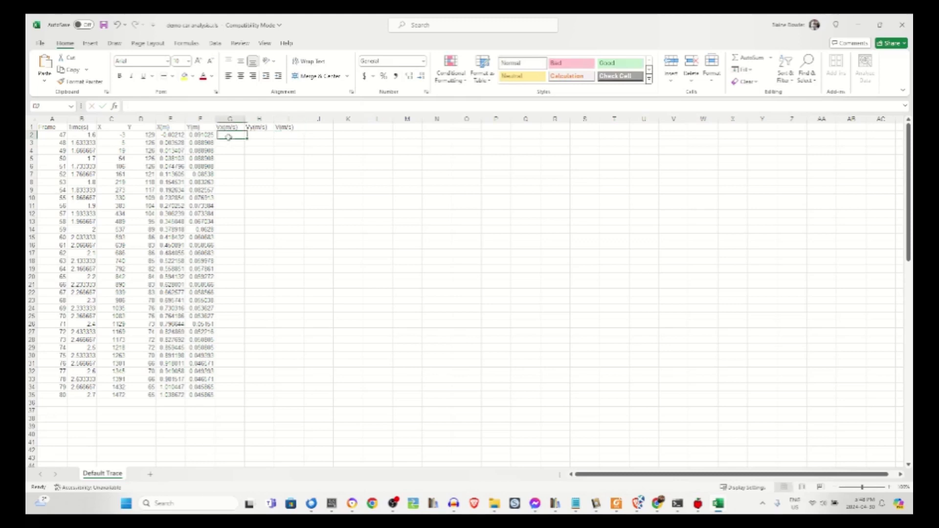
click(221, 141)
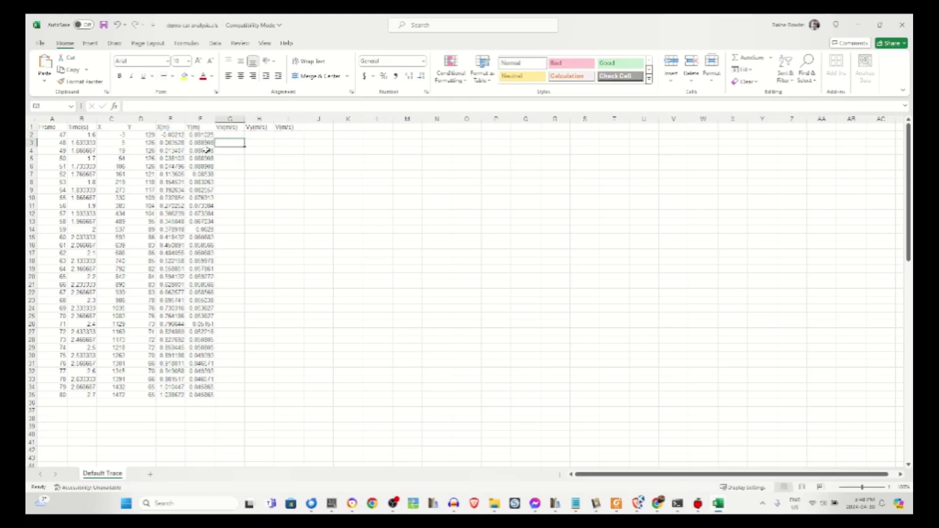
text(=)
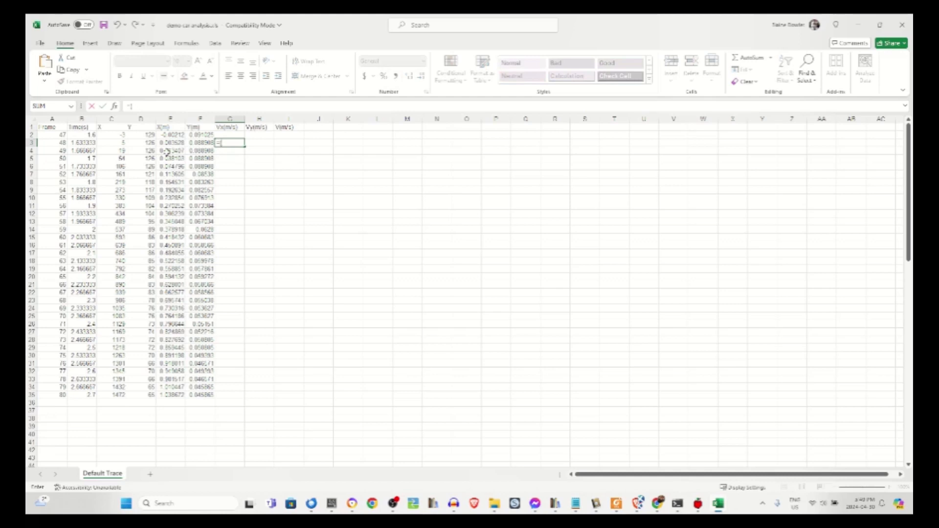
click(167, 151)
text(-)
click(172, 135)
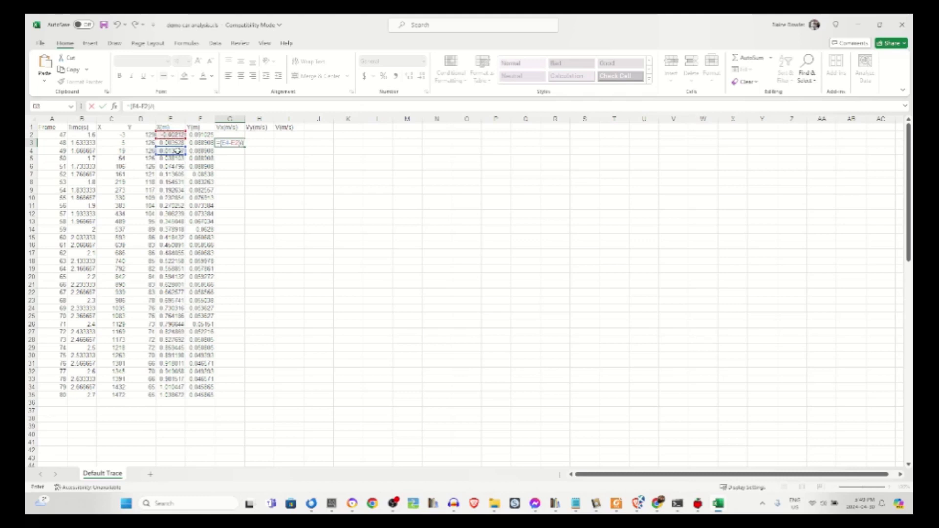
click(85, 151)
text(-)
click(86, 135)
text())
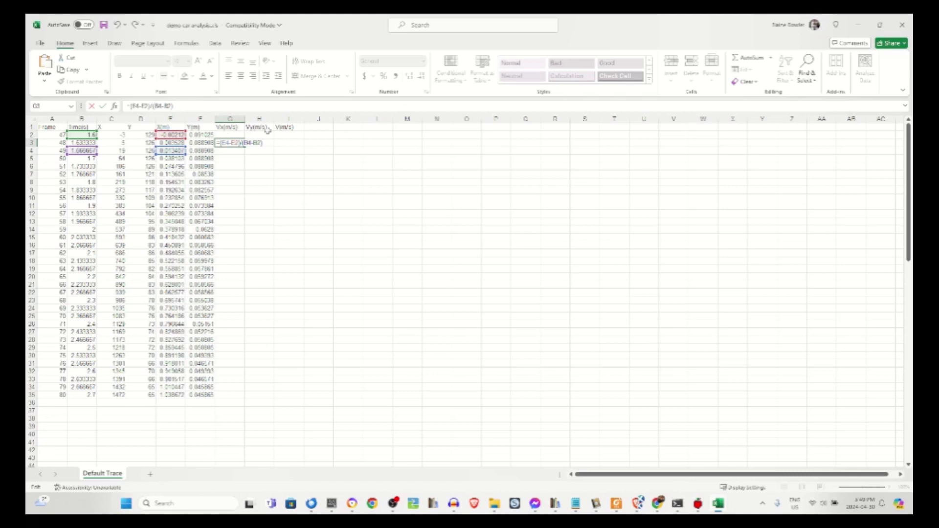
text($B4-$)
key(Return)
Step: Copy the velocity formula from G3 across the Vx and Vy columns, covering G3:H34
click(233, 143)
key(ctrl+c)
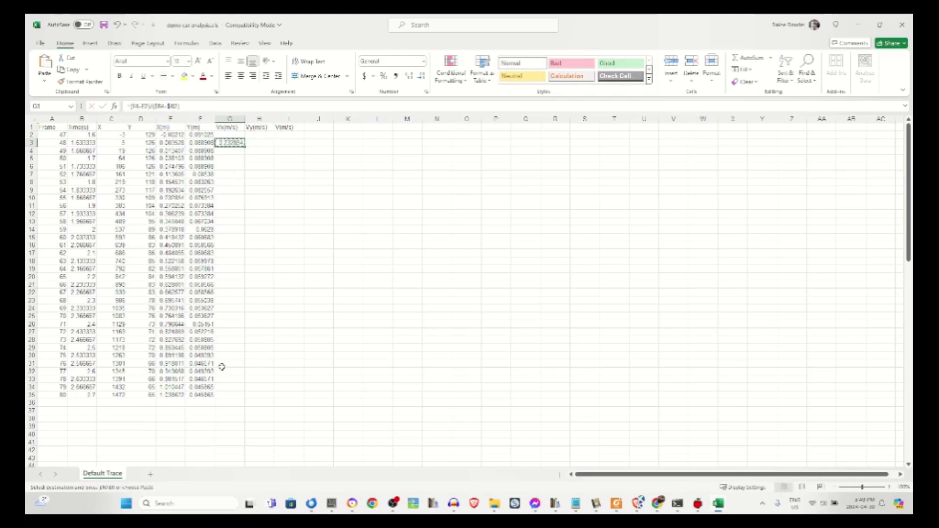
shift+click(256, 388)
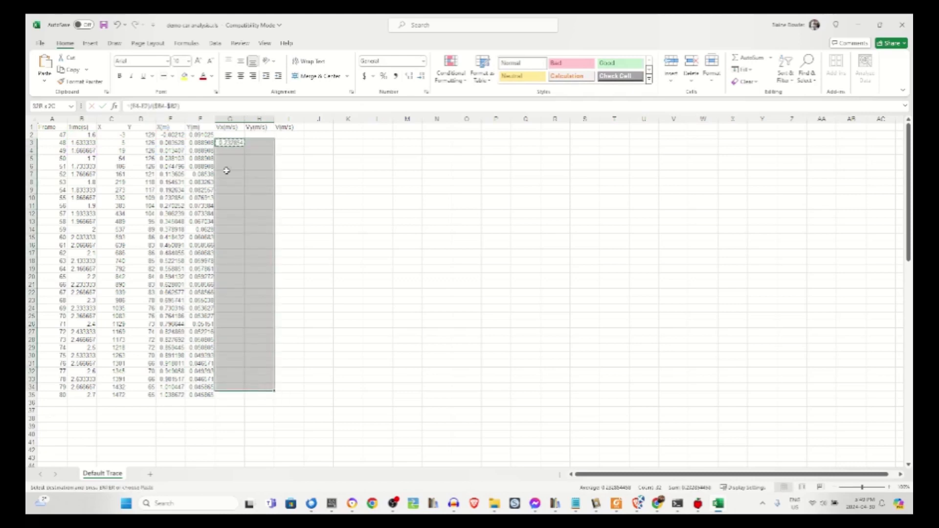
key(ctrl+v)
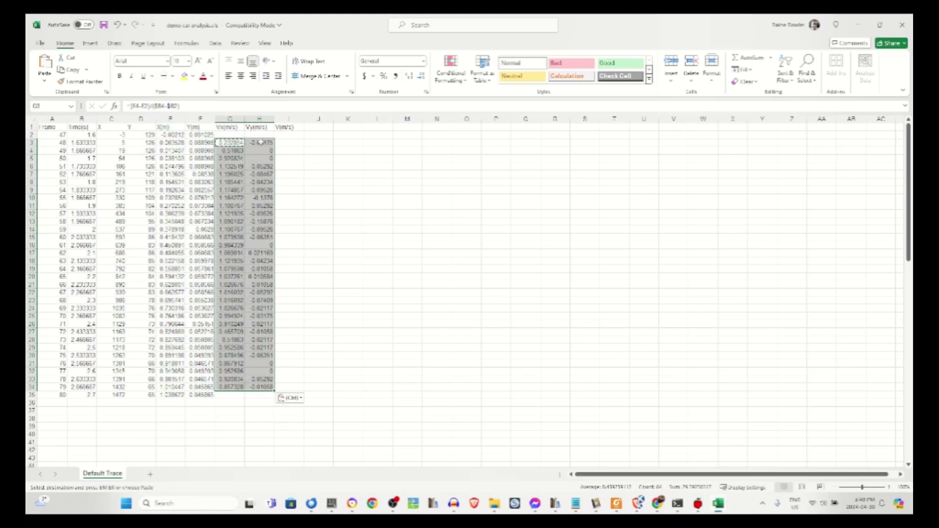
Step: Calculate the resultant speed in I3 with the formula =SQRT(G3^2+H3^2)
click(280, 142)
text(=SQ)
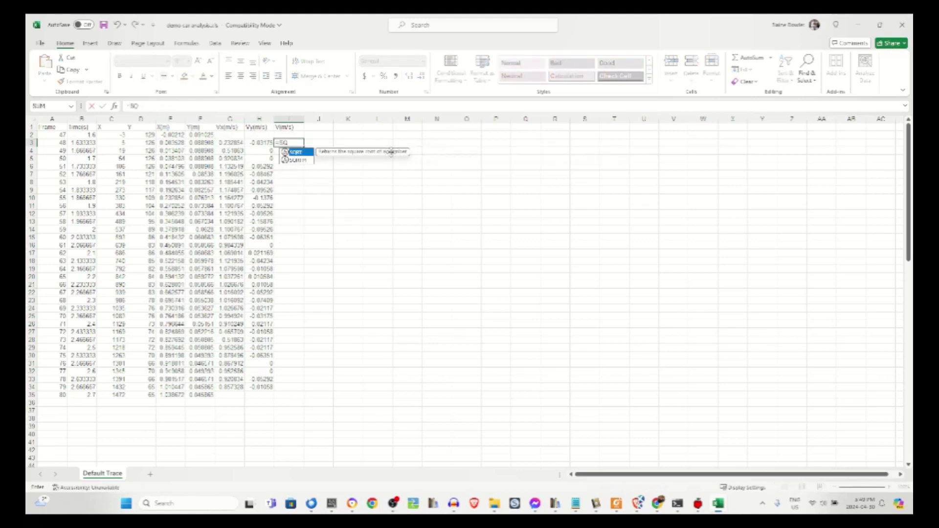
text(RT)
key(Tab)
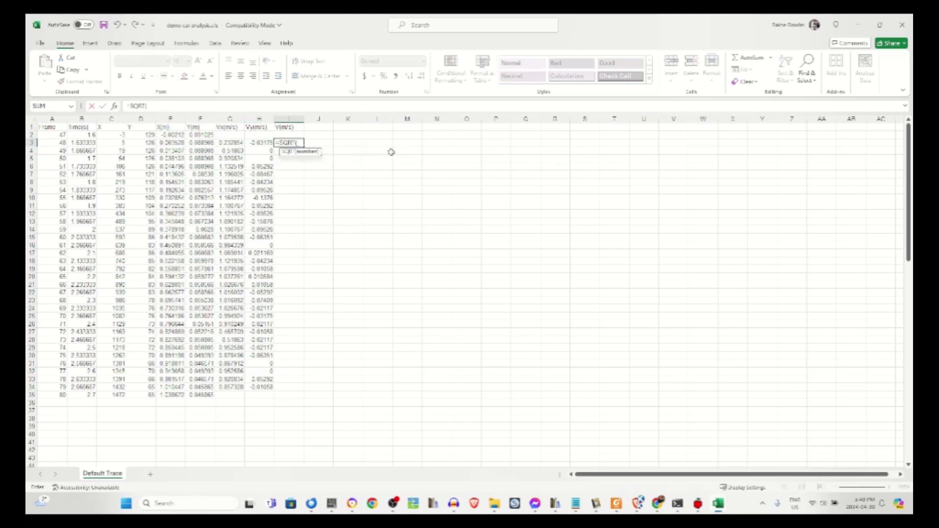
click(235, 144)
text(*)
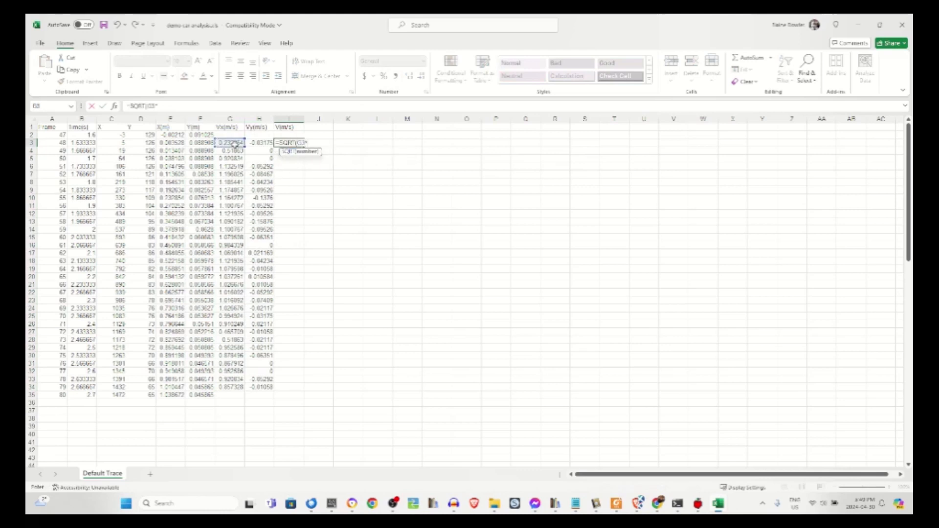
text(2+)
key(Right)
click(258, 142)
text(*2)
key(Return)
Step: Fill the speed formula down column I through row 34 and check the entries in I3 to I7
click(299, 144)
drag(303, 146, 303, 393)
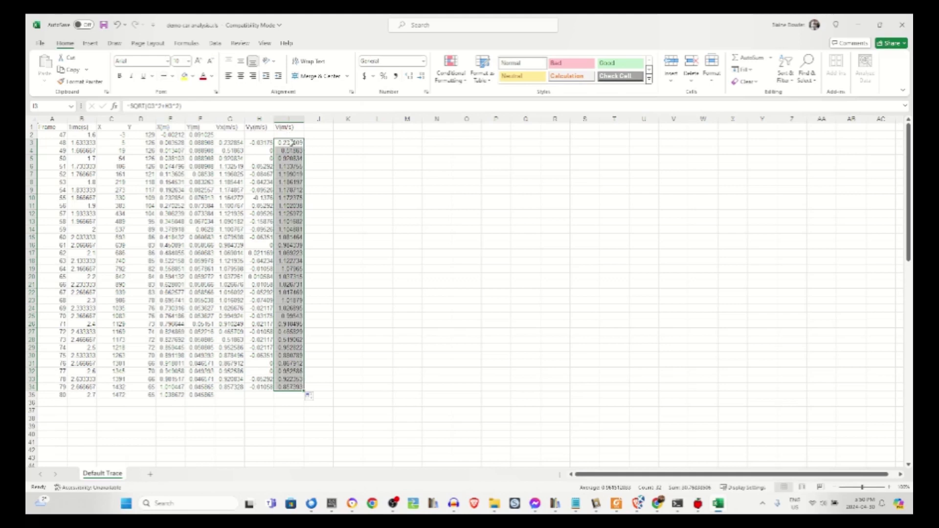
click(292, 143)
click(293, 151)
click(293, 157)
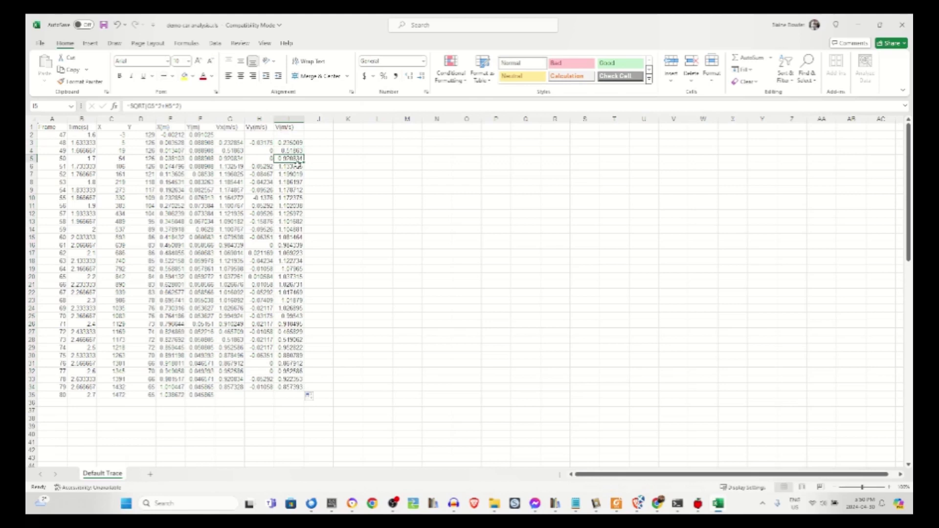
click(297, 167)
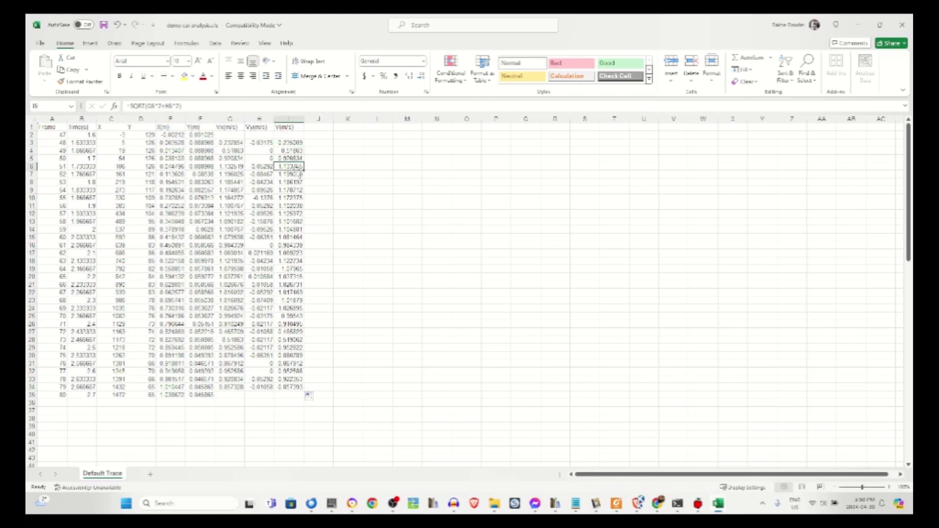
click(295, 175)
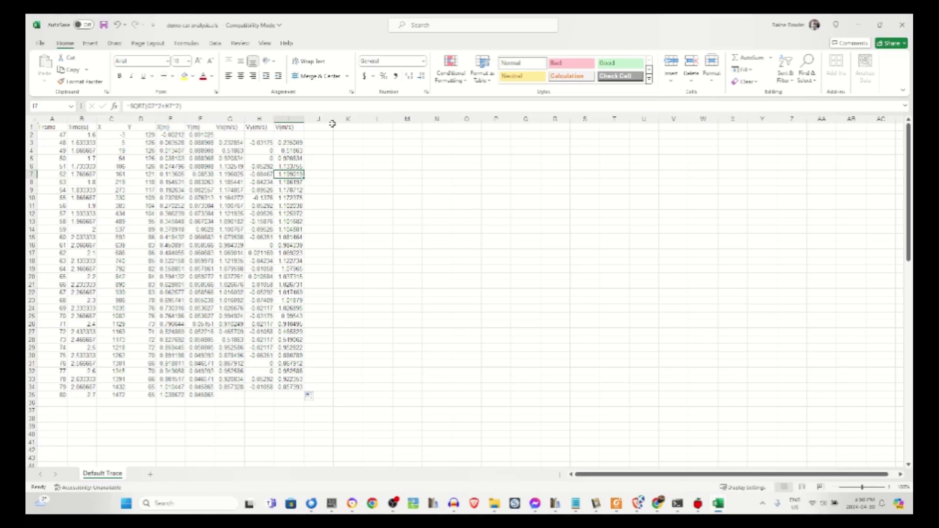
Step: Add the label mass in K1 and the car's mass of 0.200 kg in L1
click(348, 128)
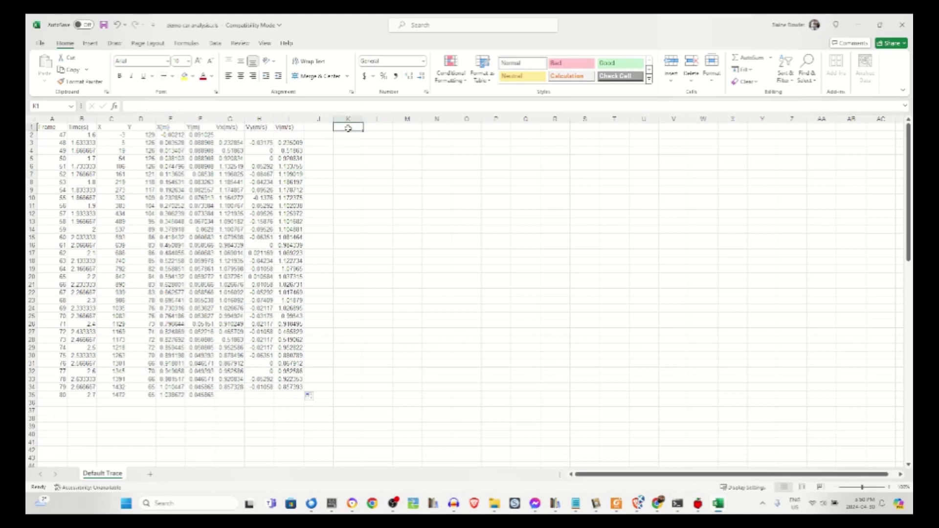
text(max)
key(Tab)
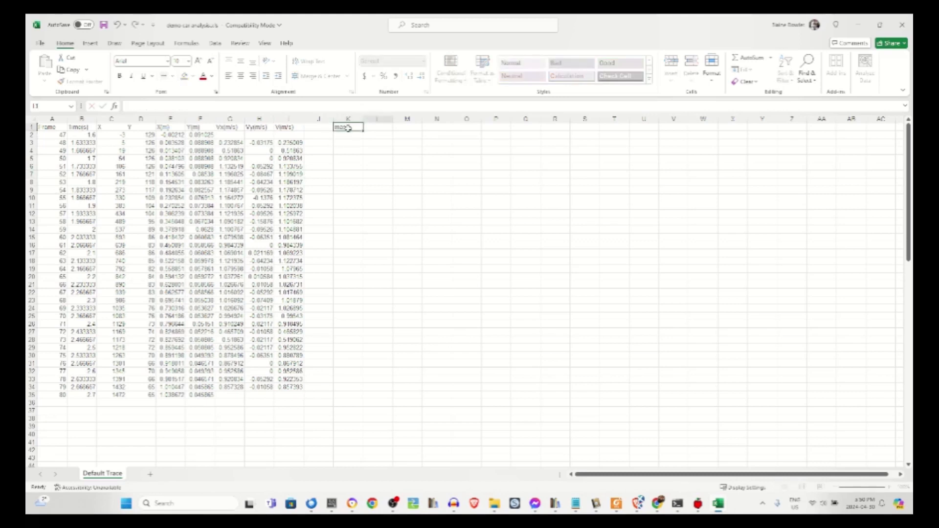
text(0.200)
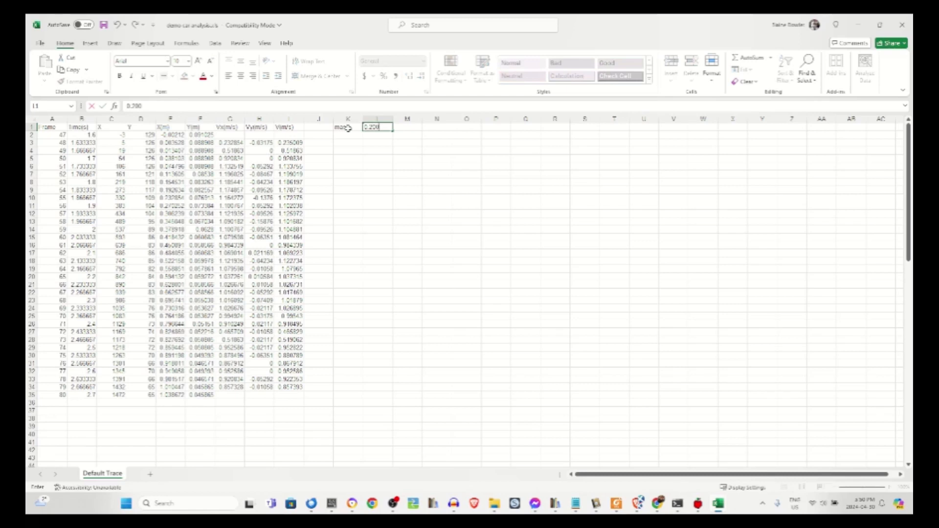
text( kg)
key(Return)
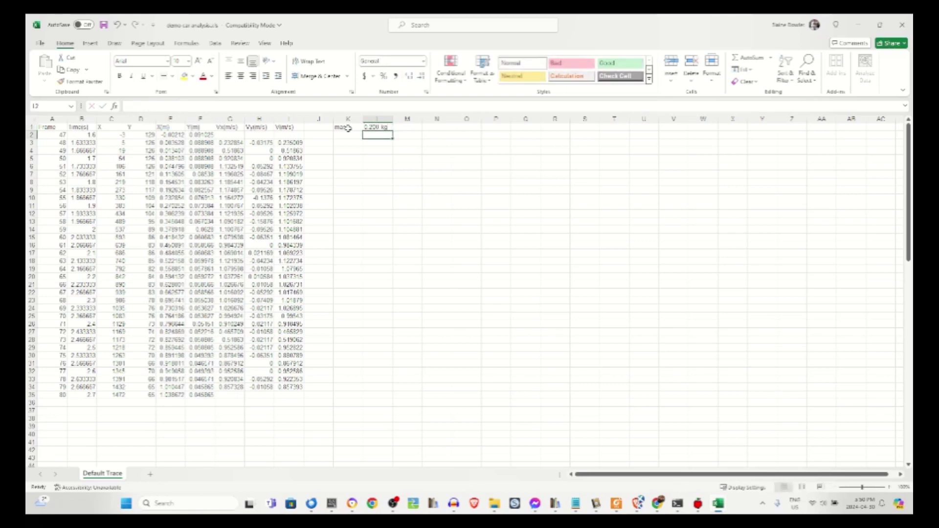
click(352, 143)
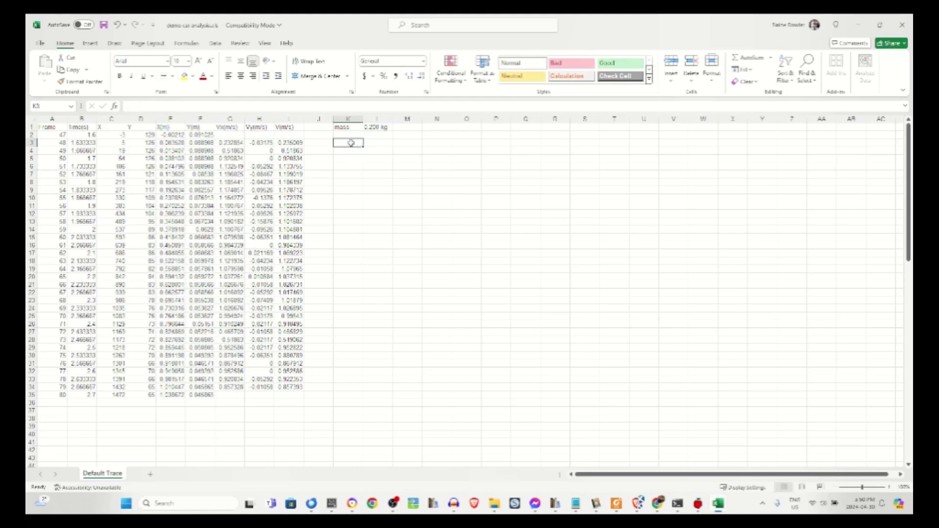
Step: Add the header Ek in N1 and enter the kinetic energy formula =0.5*$L$1*I3^2 in N3
click(433, 128)
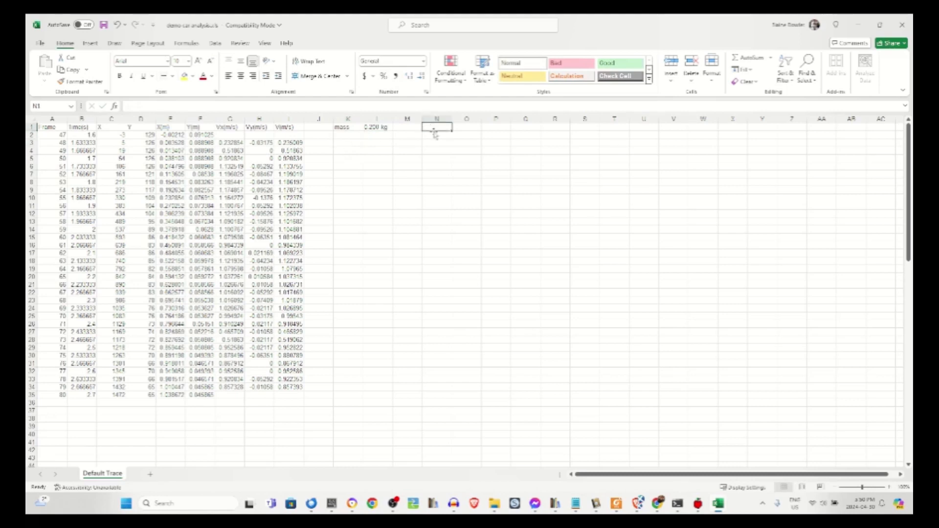
text(Fk)
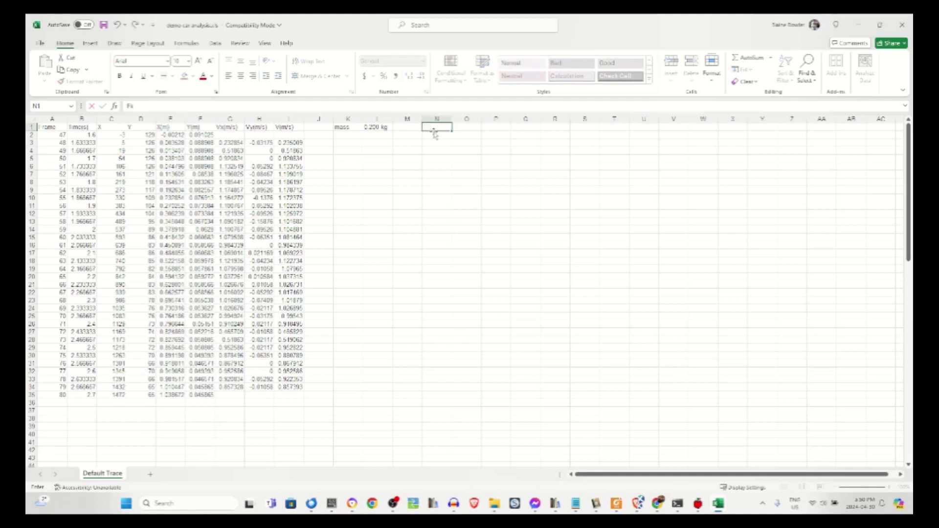
key(Return)
key(Down)
text(=)
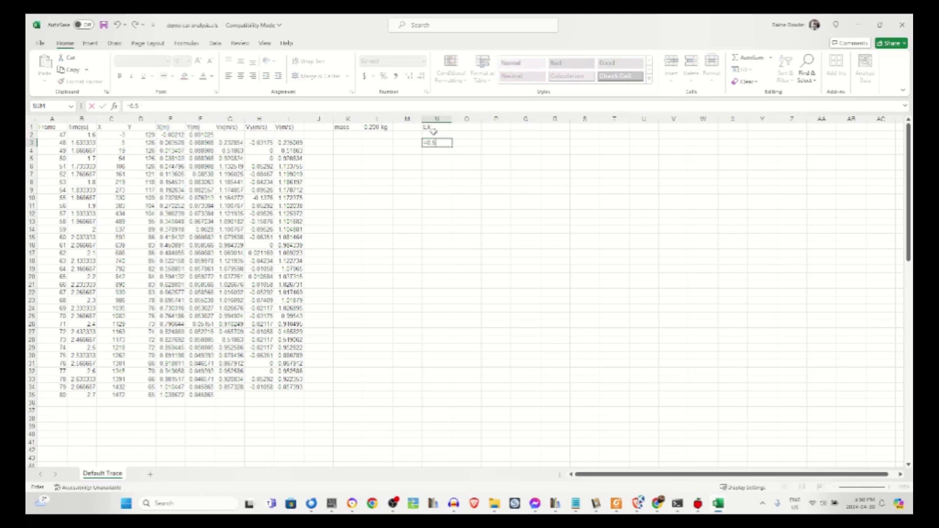
text(0.5*$I$1*)
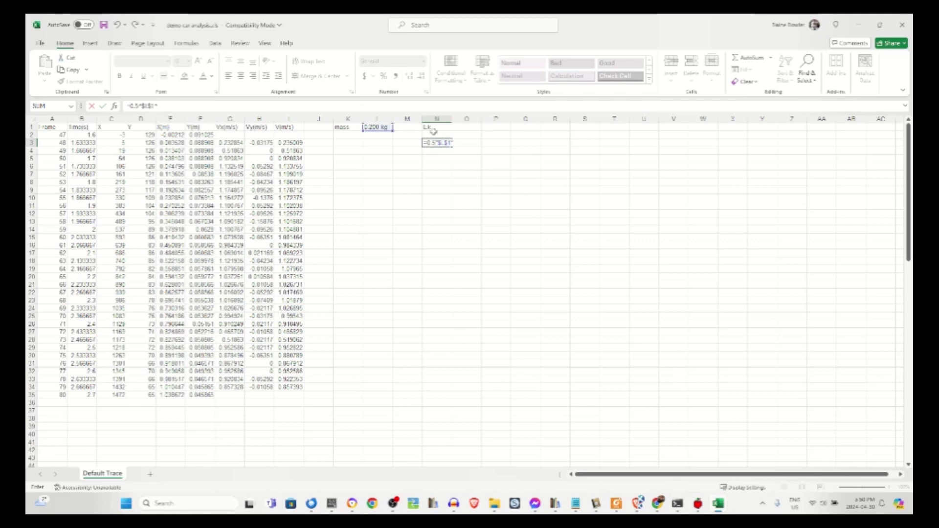
click(282, 143)
key(Return)
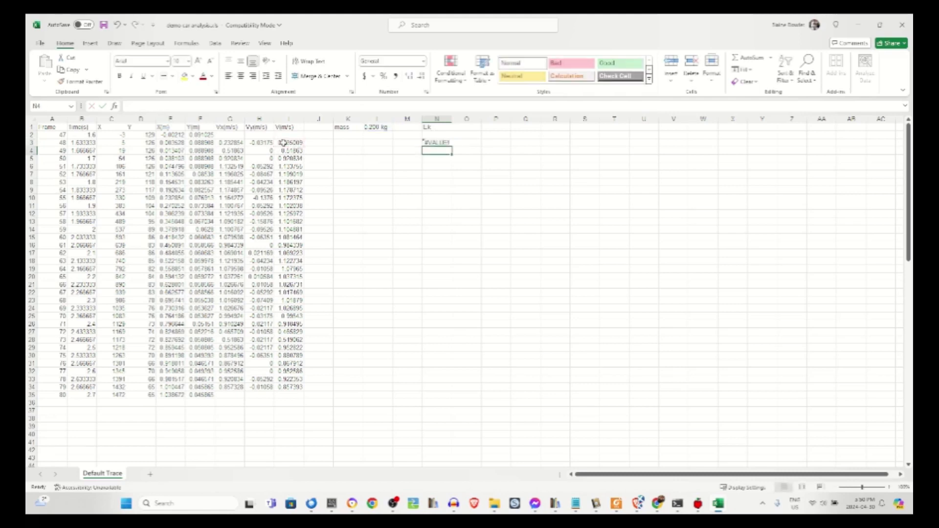
Step: Inspect the kinetic energy formula in N3, and remove the kg unit from L1 so the mass is the number 0.200
click(438, 142)
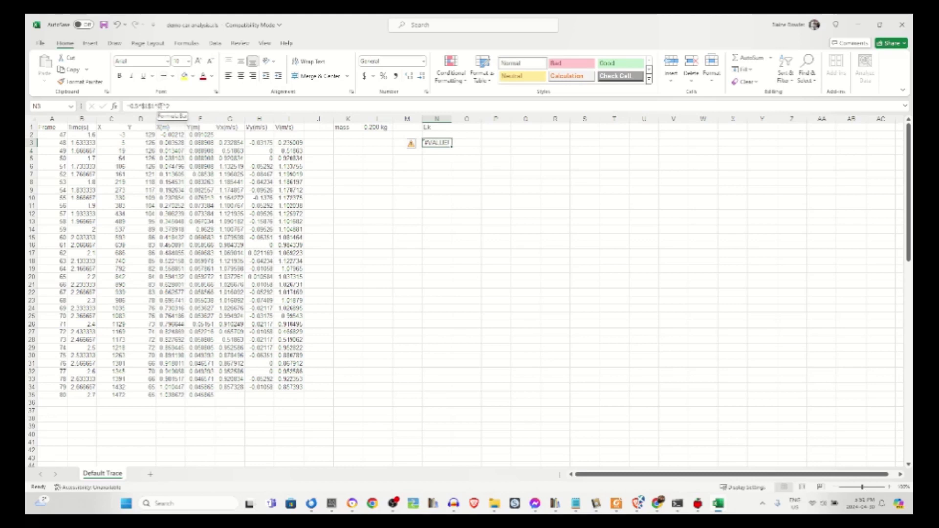
click(173, 105)
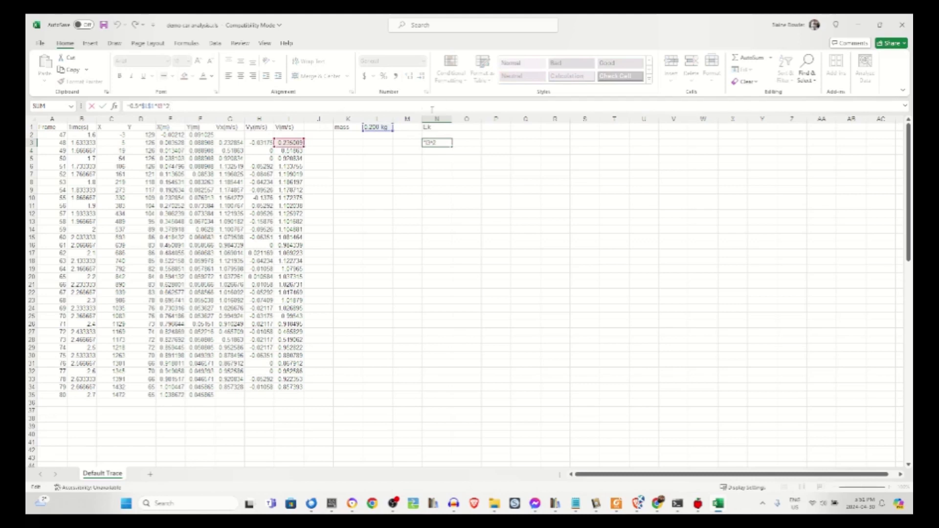
key(Escape)
click(377, 127)
click(272, 107)
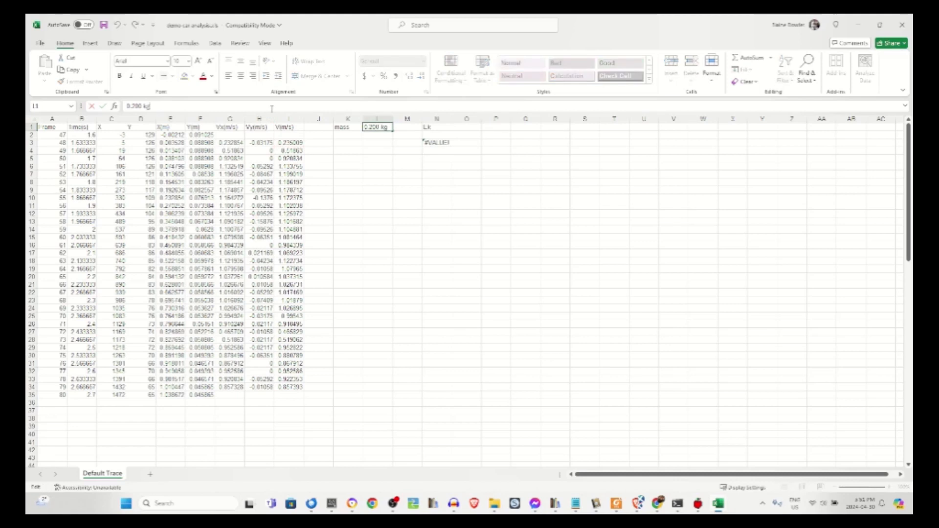
key(Return)
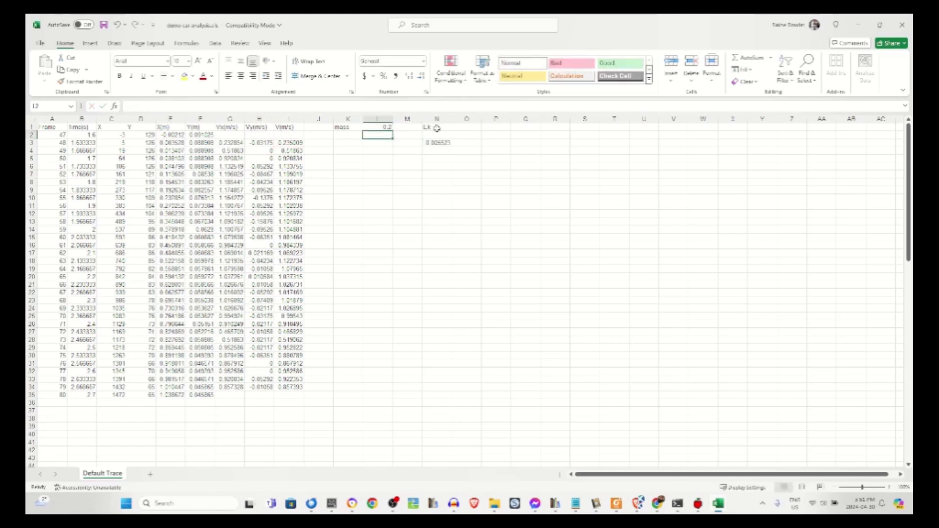
Step: Enter the unit kg in M1 and display the mass in L1 with three decimal places
click(411, 128)
text(kg)
key(Return)
click(380, 128)
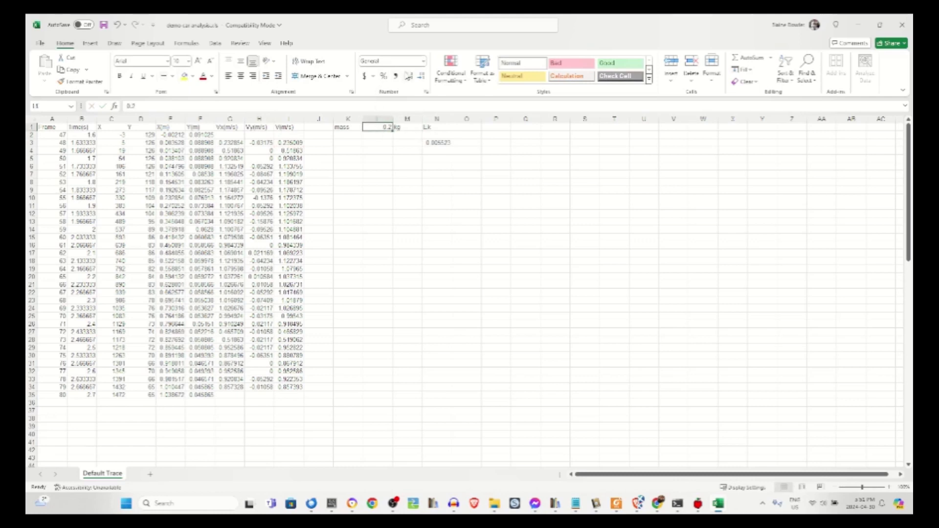
click(410, 76)
click(409, 77)
Step: Fill the kinetic energy formula from N3 down through N34
click(452, 145)
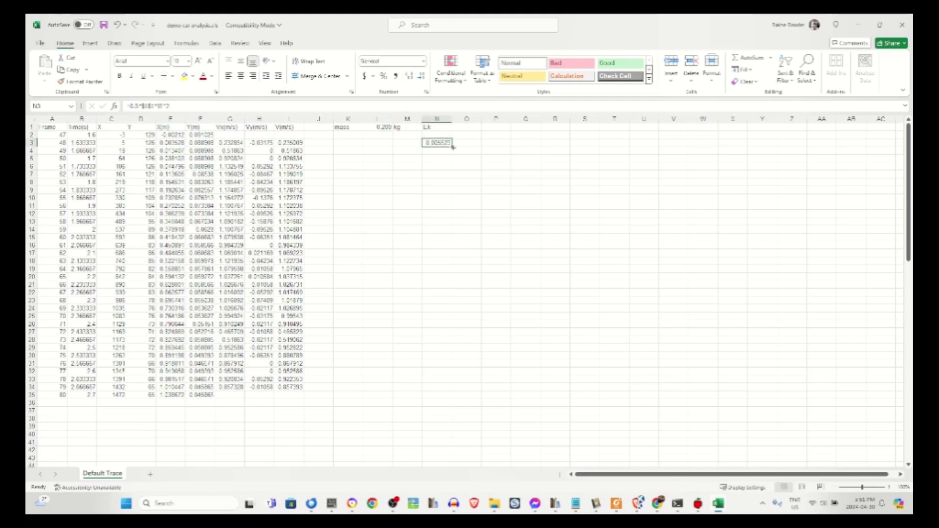
drag(453, 146, 464, 394)
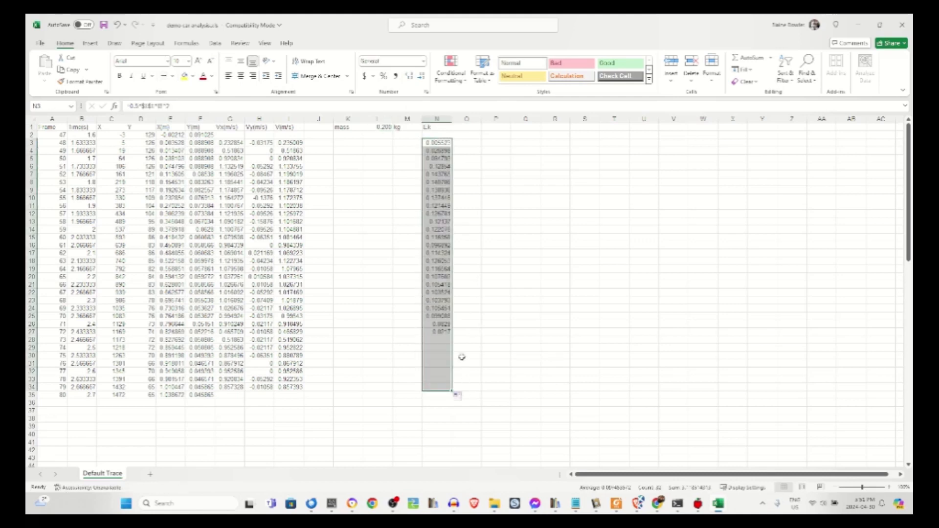
Step: Examine the kinetic energies in N7, N27 and N28, then compare them with the Vx values in G2:G35 and the speeds in I8:I10
click(442, 173)
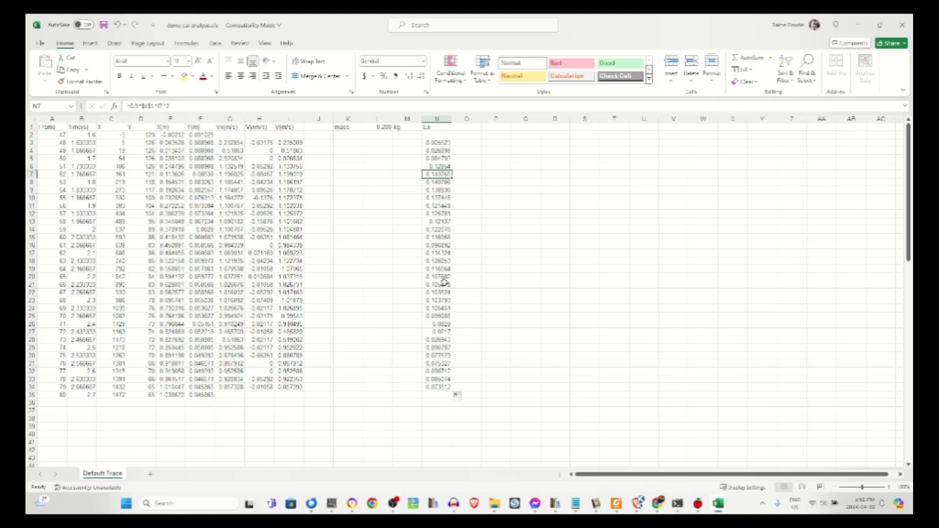
click(442, 332)
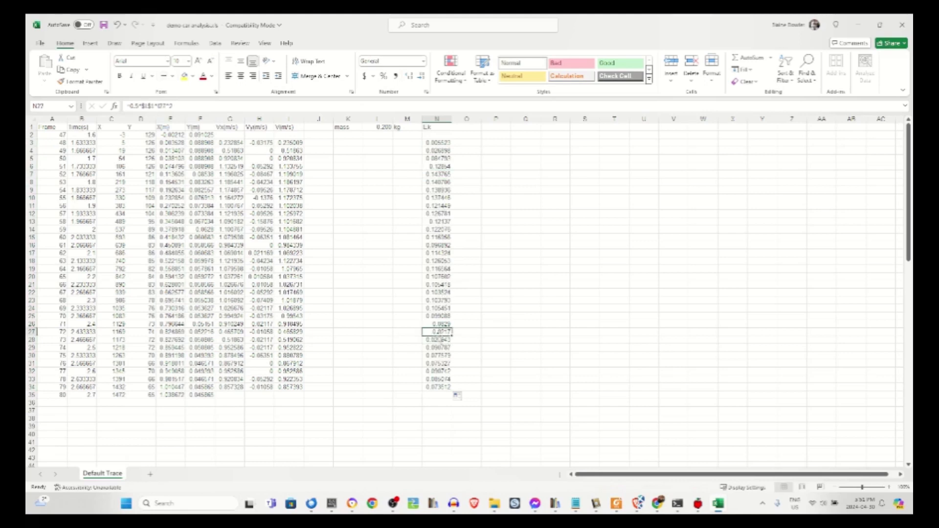
click(436, 339)
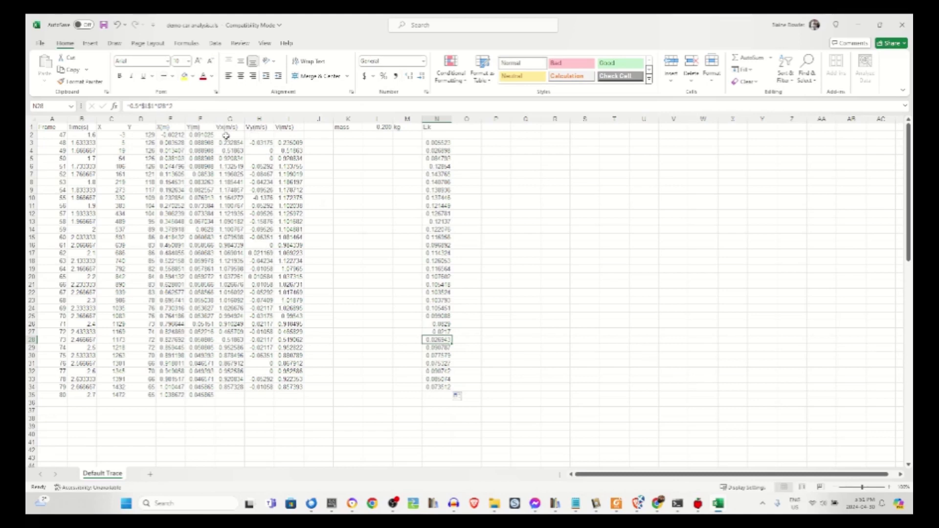
drag(230, 142, 235, 397)
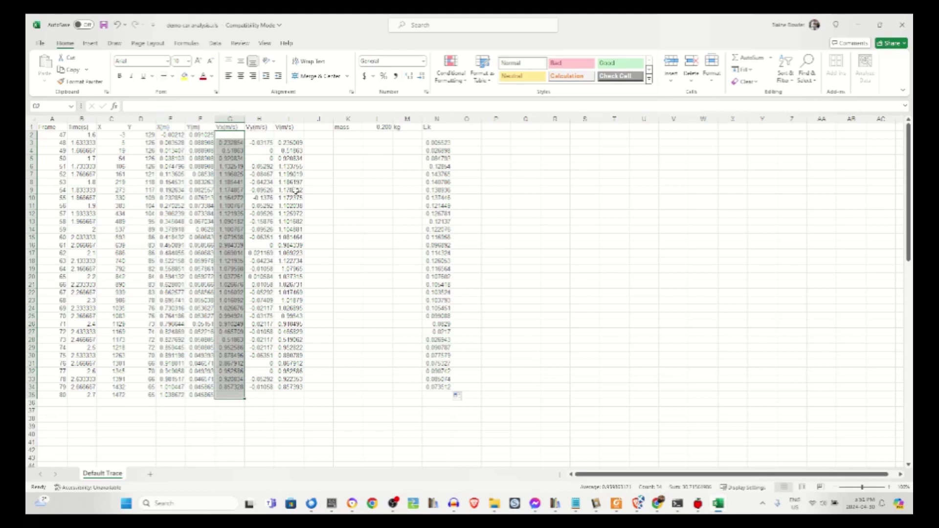
drag(297, 182, 299, 198)
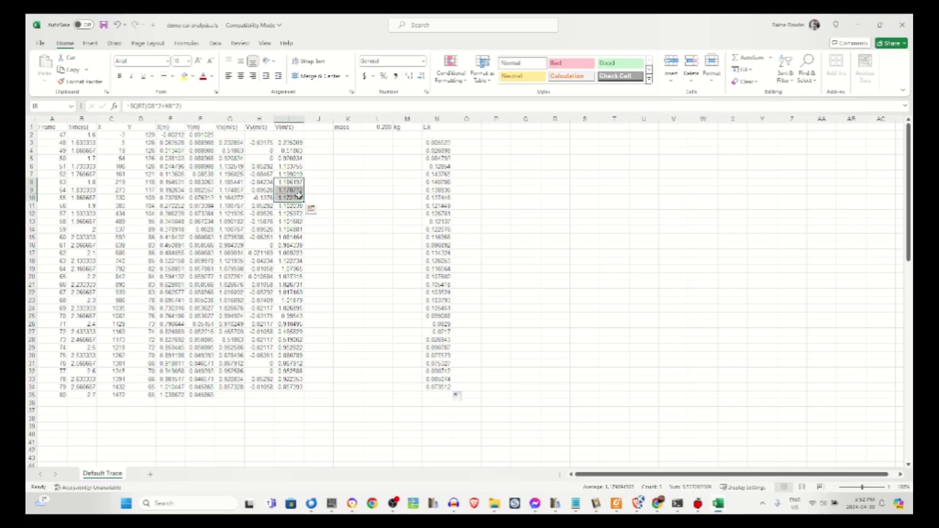